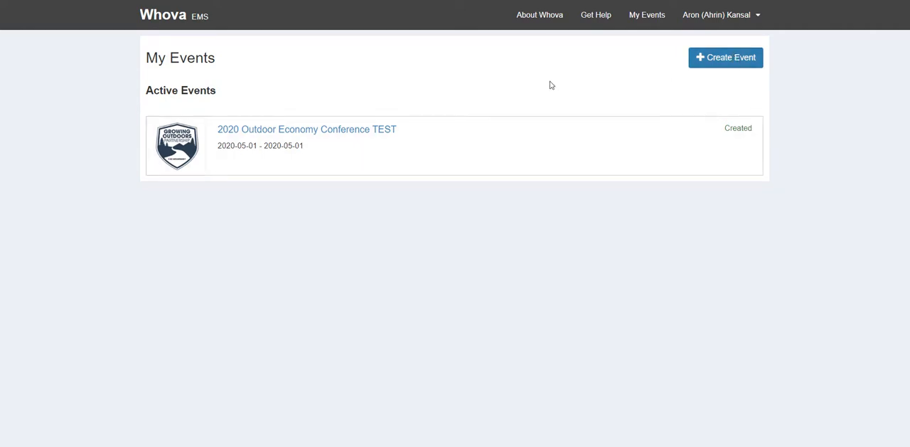
Step: Open the 2020 Outdoor Economy Conference TEST event in Whova and dismiss the Whova Leaderboard
click(175, 142)
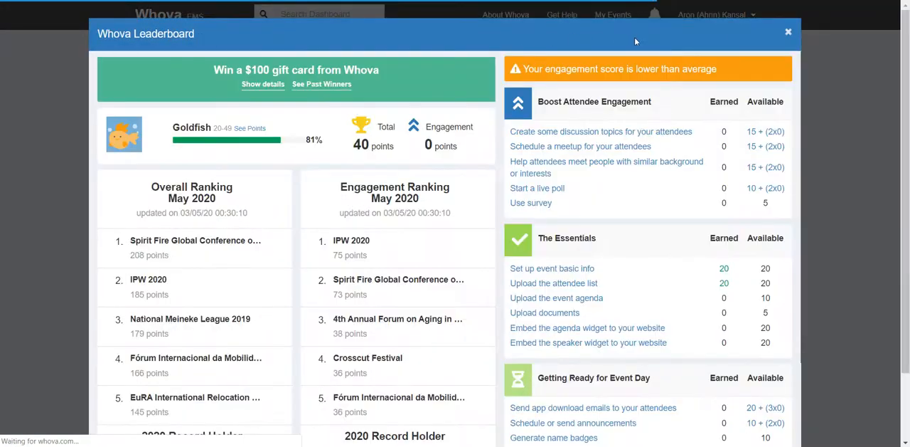
click(782, 32)
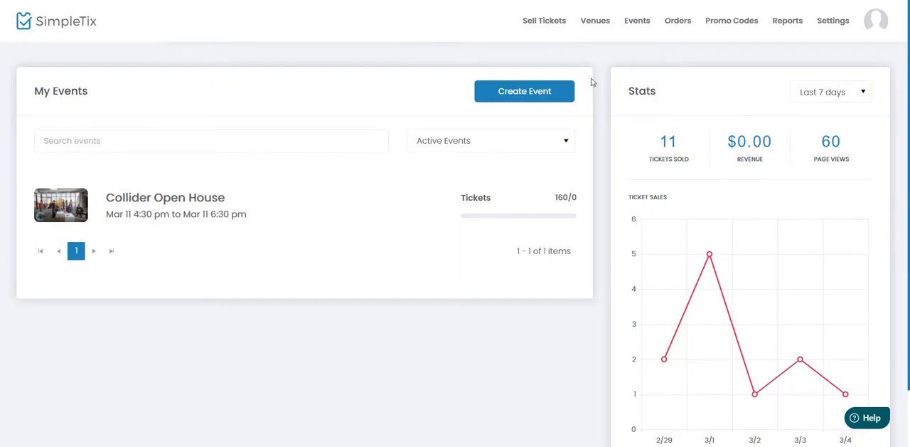
Step: Copy the API key from the Zapier settings of the SimpleTix account
click(831, 22)
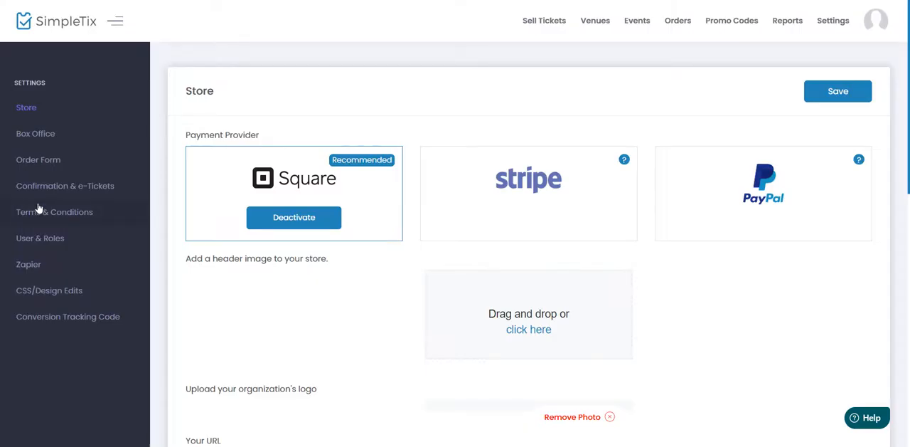
click(37, 269)
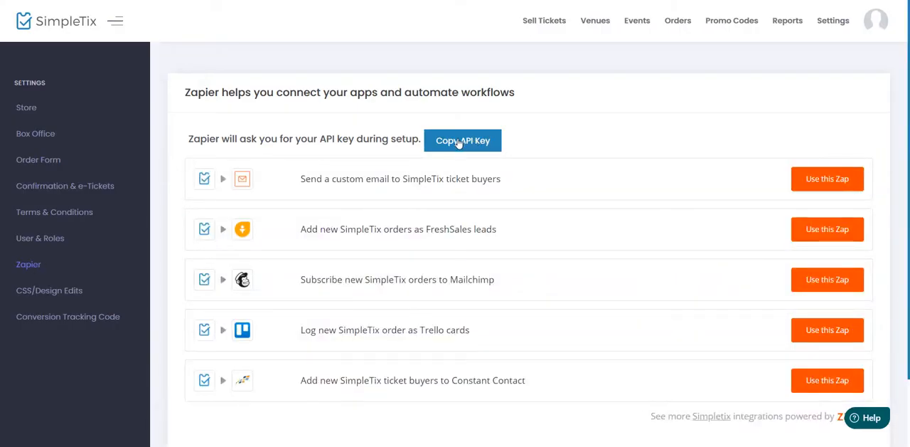
click(460, 142)
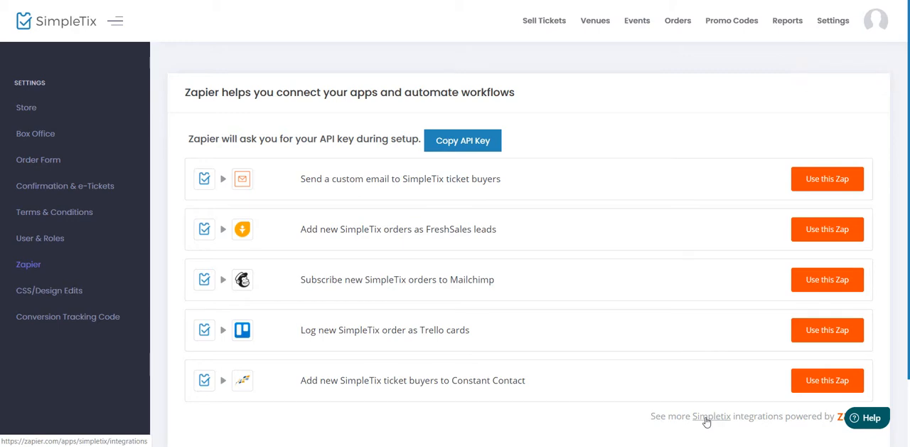
Step: Go to the Simpletix integrations on Zapier, search the connectable apps for "who" and choose Whova
click(706, 422)
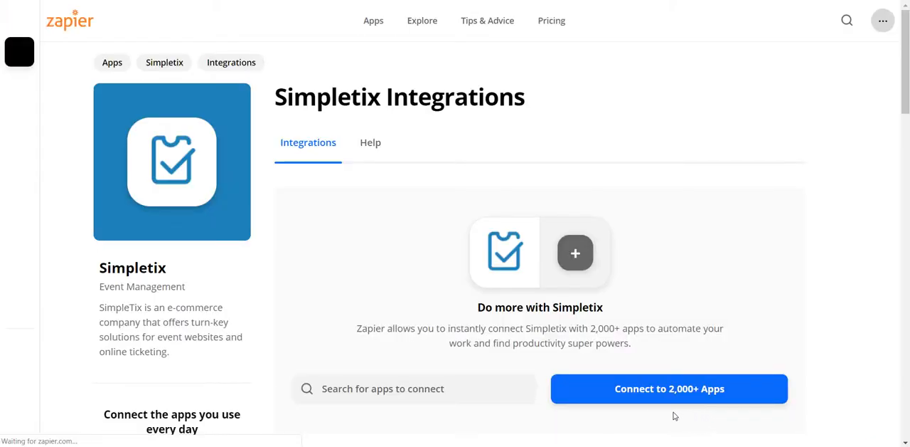
scroll(396, 299, down, 2)
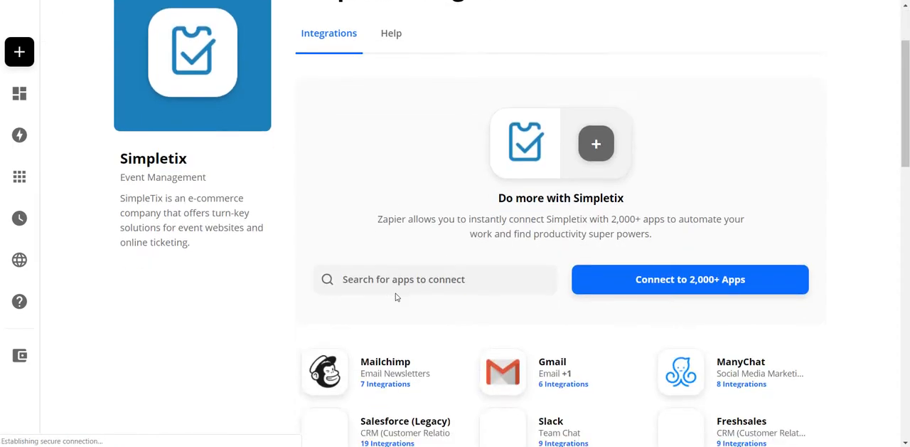
click(408, 271)
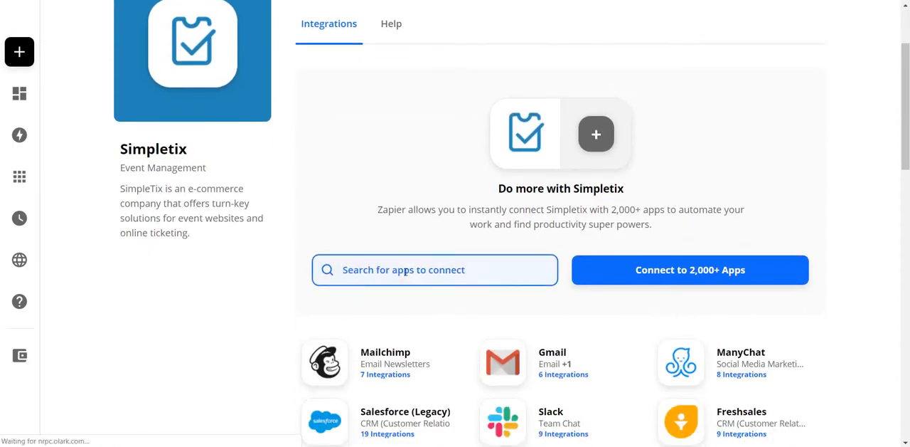
text(who)
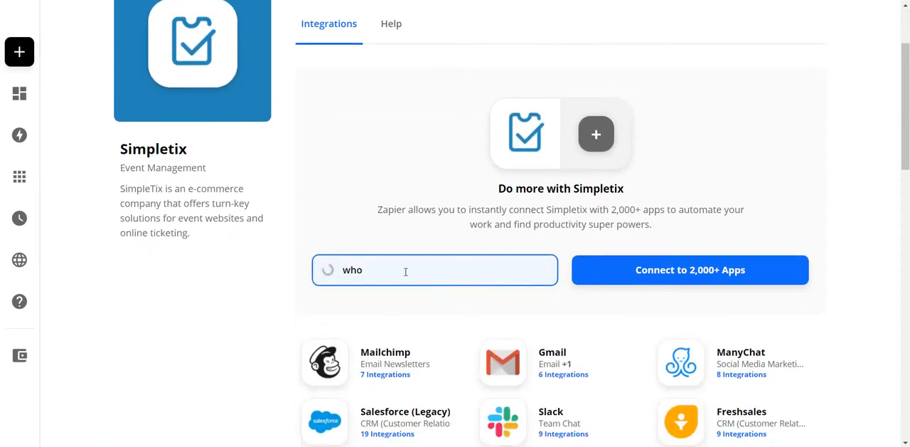
click(378, 306)
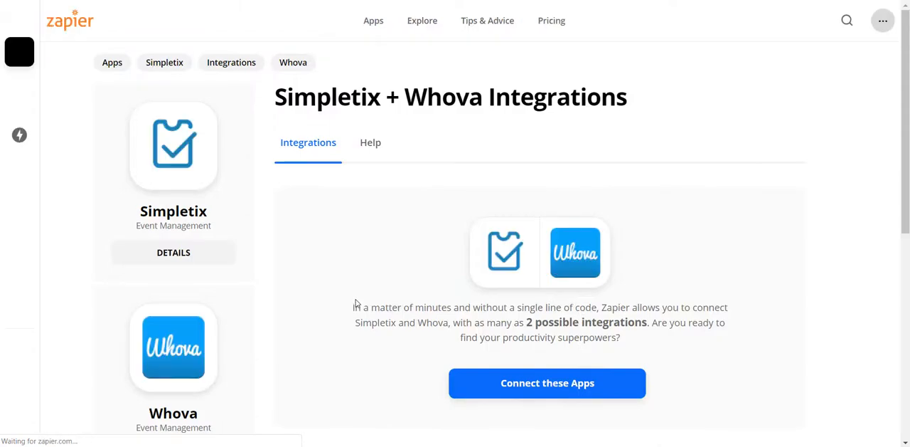
Step: Choose to connect Simpletix with Whova and start making a new Zap
scroll(368, 301, down, 5)
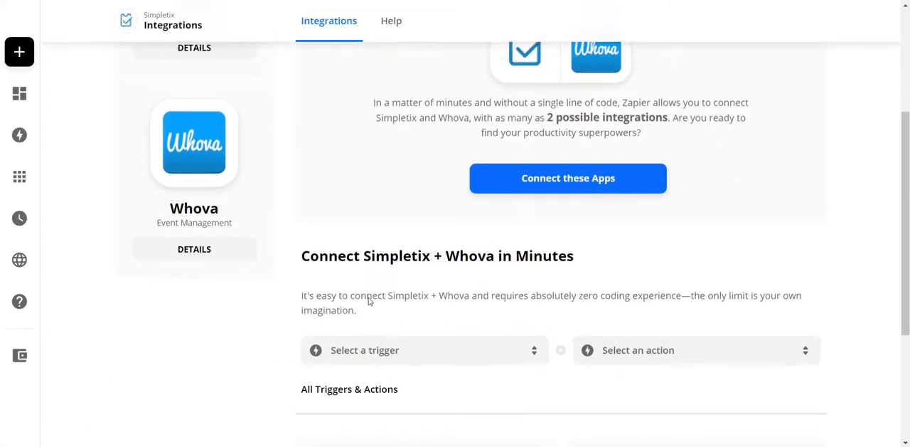
scroll(368, 302, up, 4)
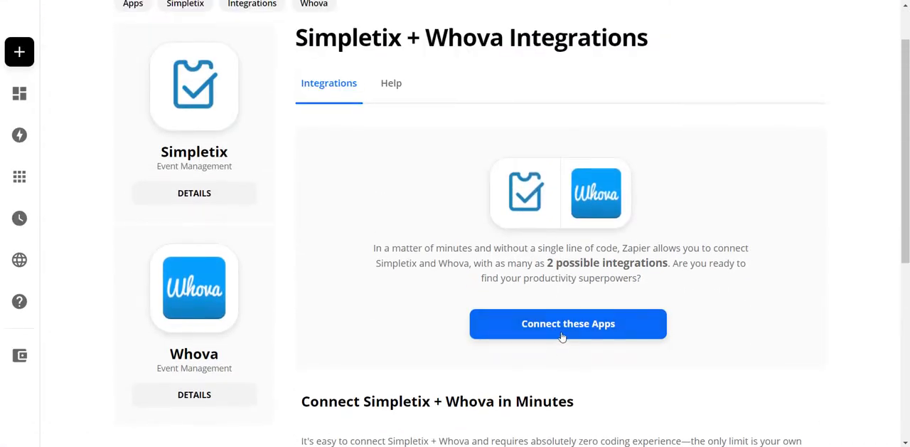
click(562, 337)
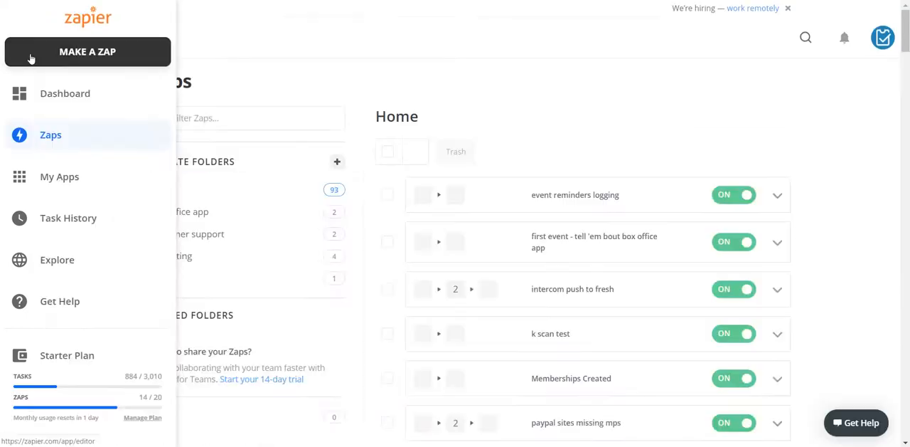
click(31, 59)
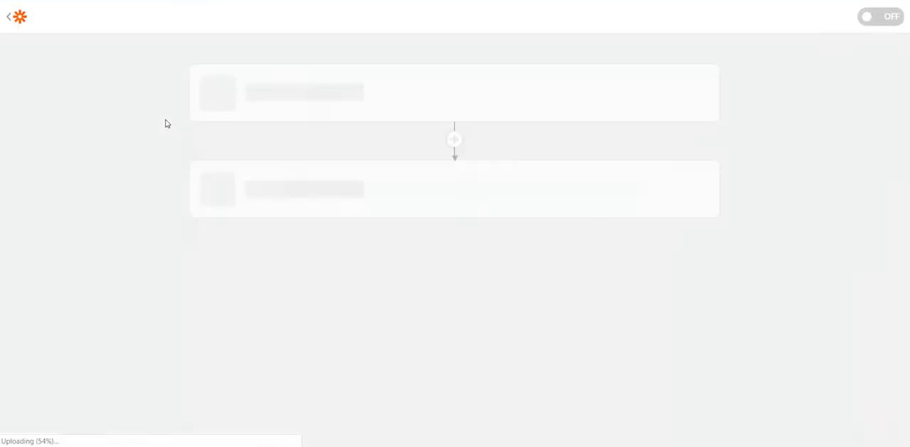
Step: Name the new Zap "whova collider test"
click(93, 20)
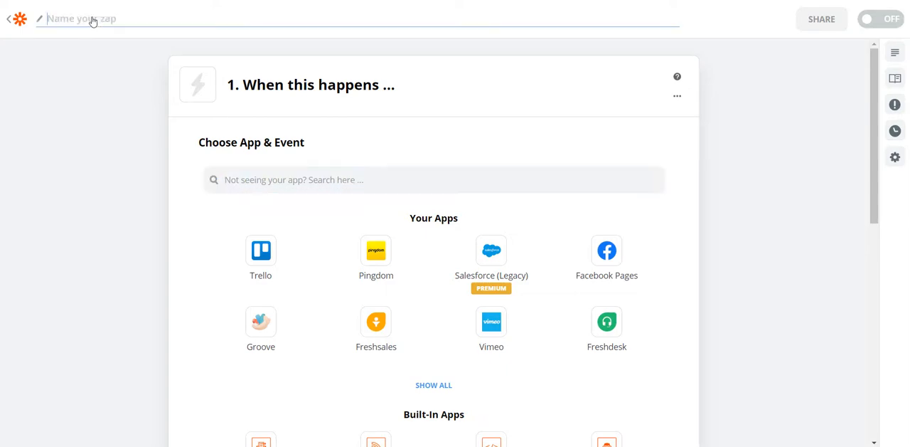
text(whova collider test)
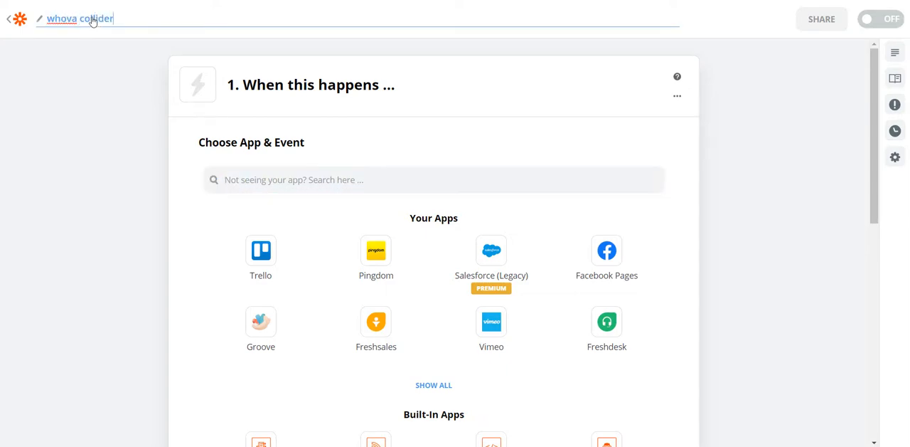
click(61, 248)
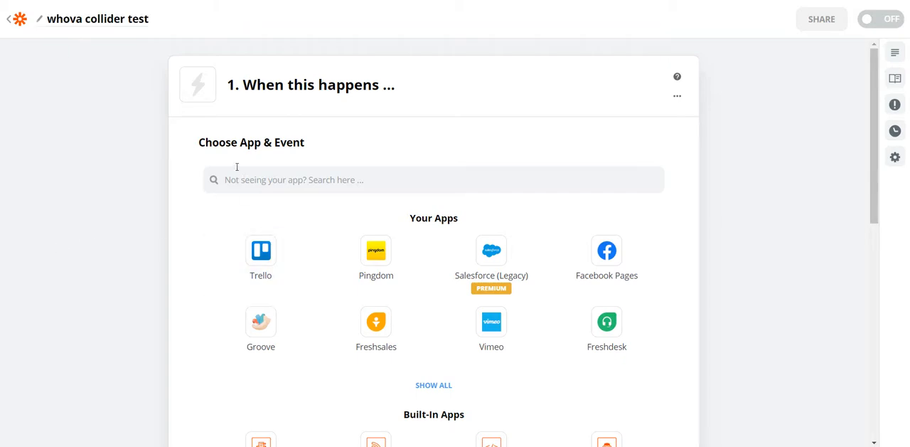
Step: Set the Zap's trigger app to Simpletix with the New Attendee event and continue to the account choice
click(245, 182)
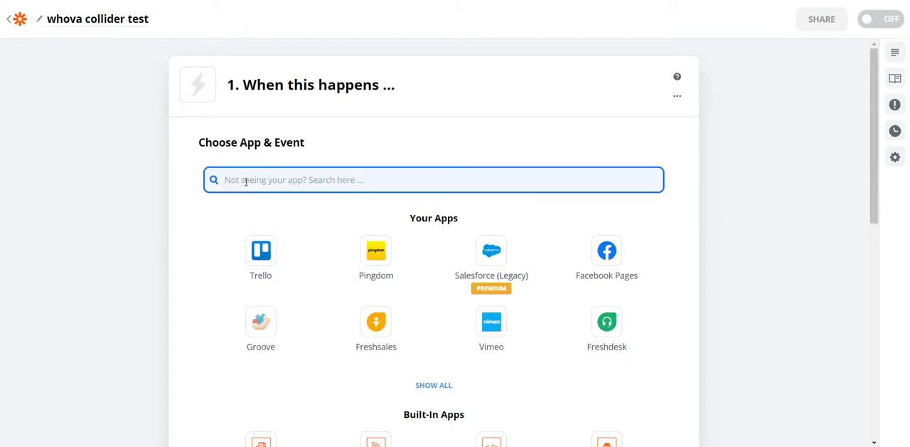
text(simplet)
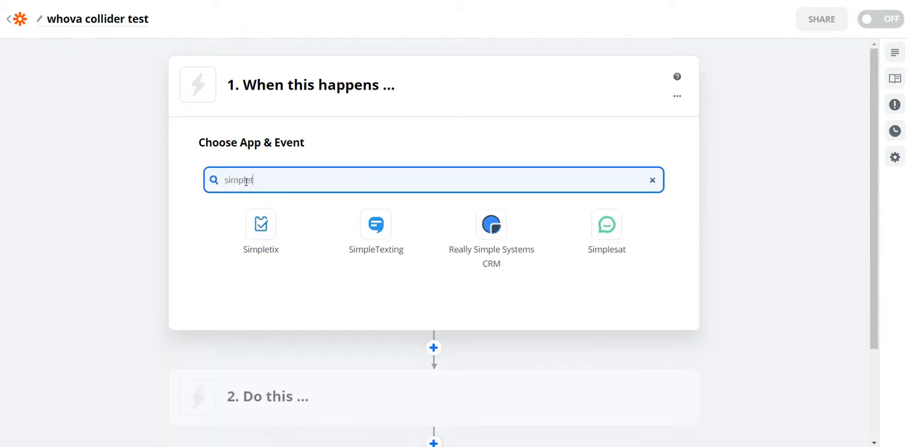
click(260, 224)
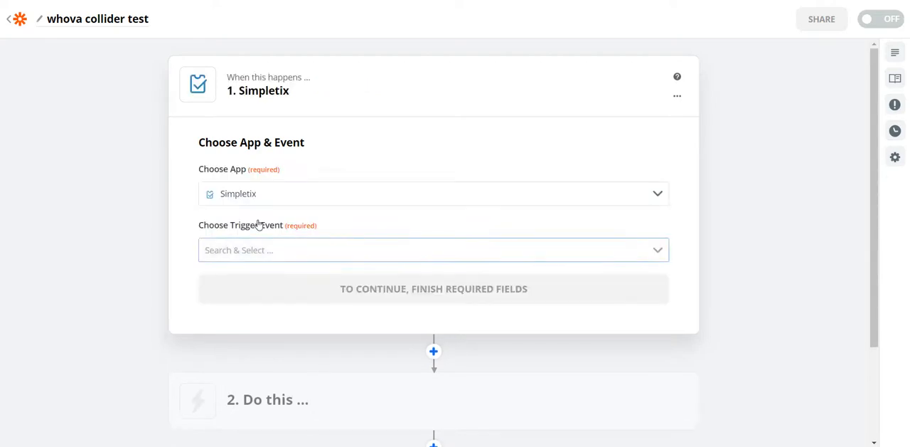
click(656, 254)
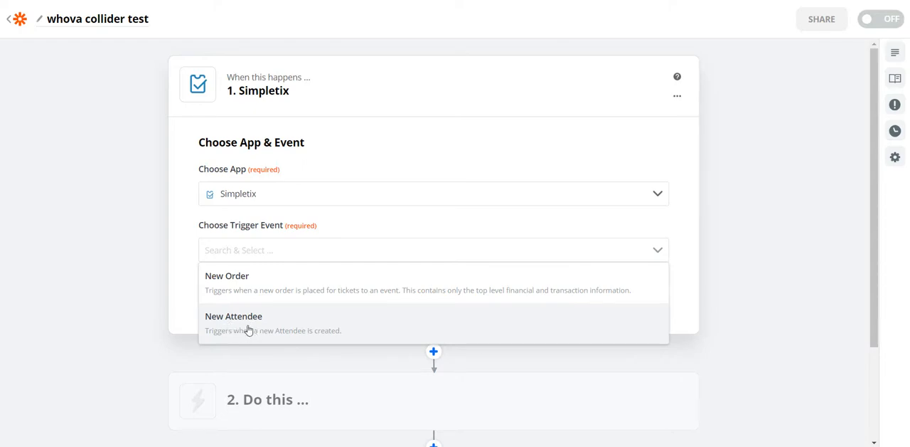
click(248, 330)
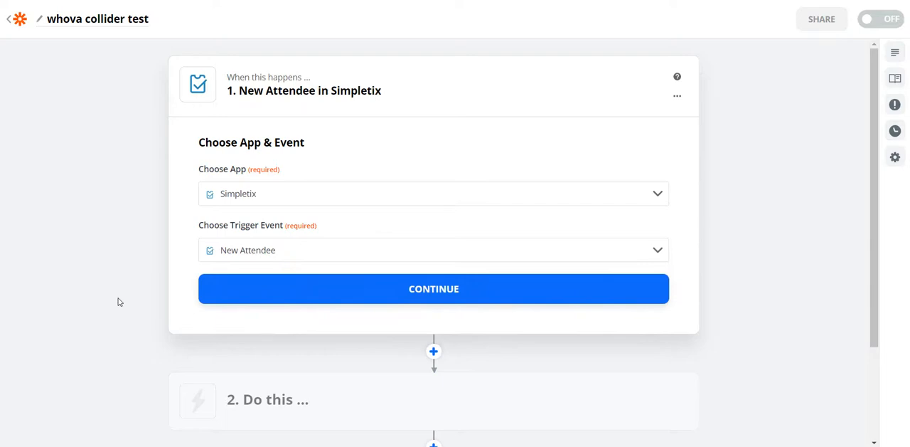
click(355, 296)
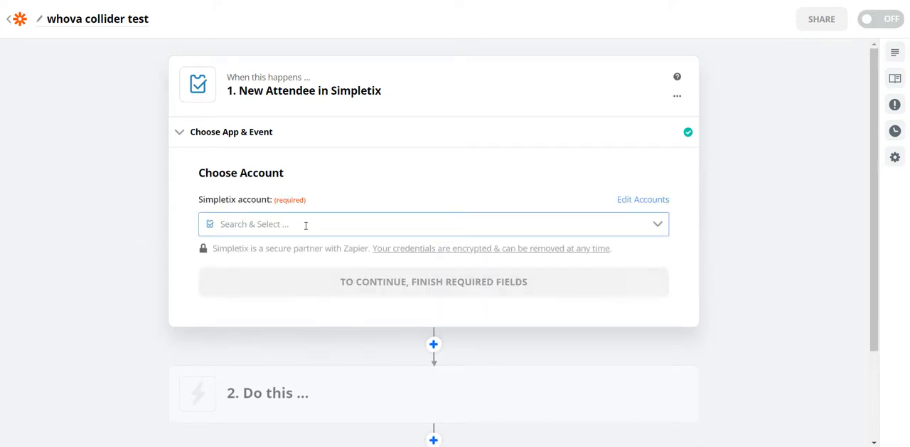
Step: Add the TheCollider.simpletix.com account as a new Simpletix account for the trigger, then test the connection and continue
click(658, 223)
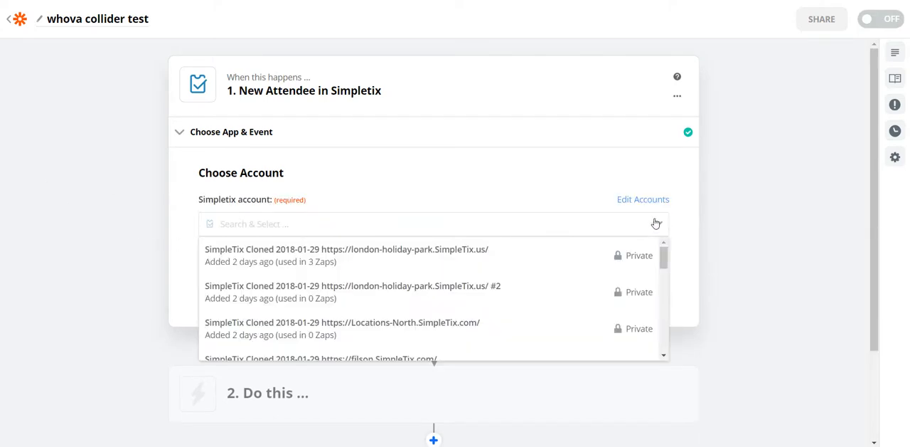
drag(665, 260, 658, 348)
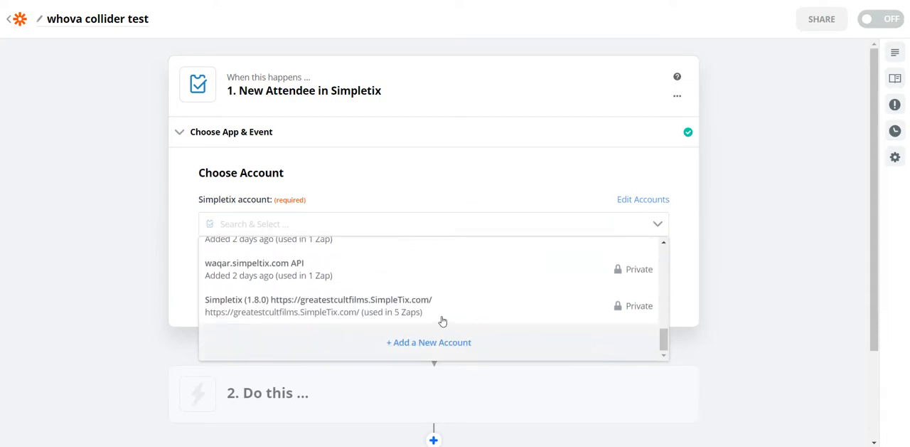
click(427, 344)
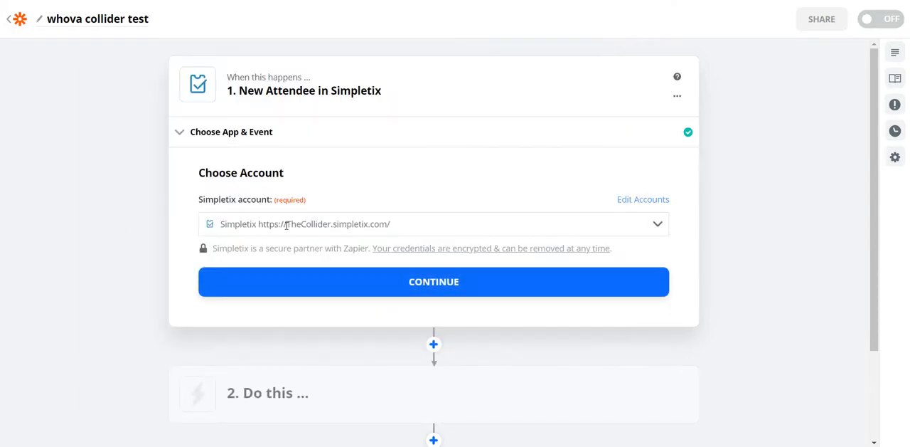
click(396, 283)
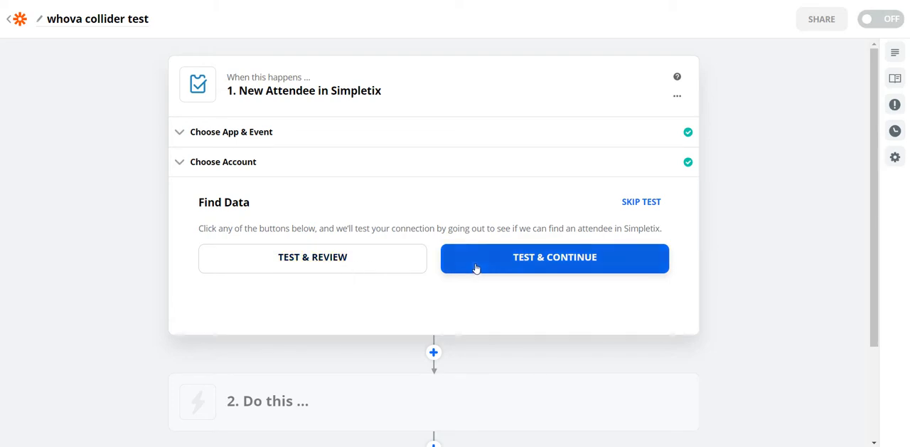
click(511, 261)
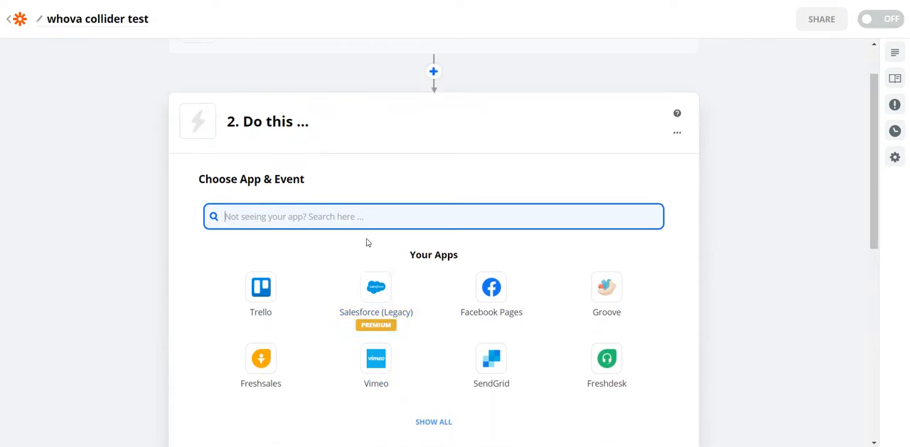
Step: Set the Zap's action app to Whova with the Create or Update Attendee event and continue to the account choice
text(whova)
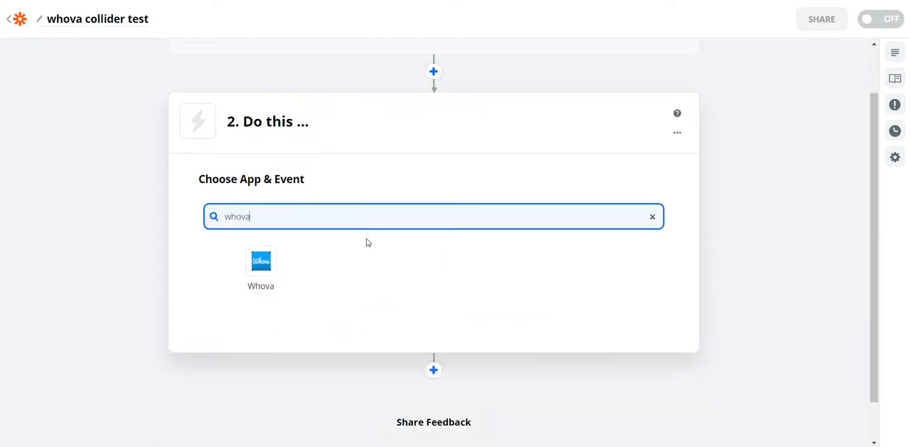
click(258, 269)
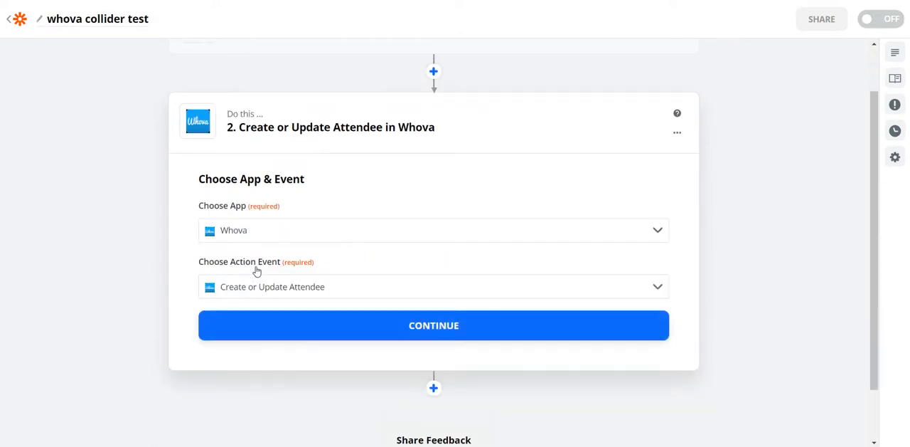
click(271, 290)
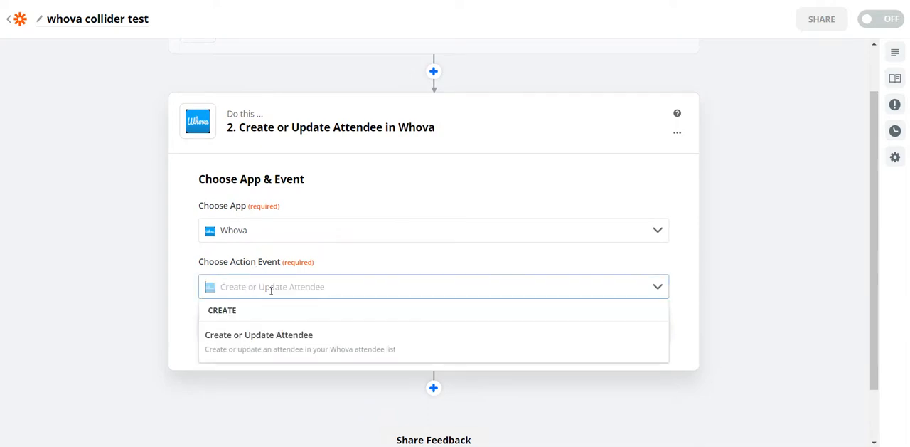
click(257, 341)
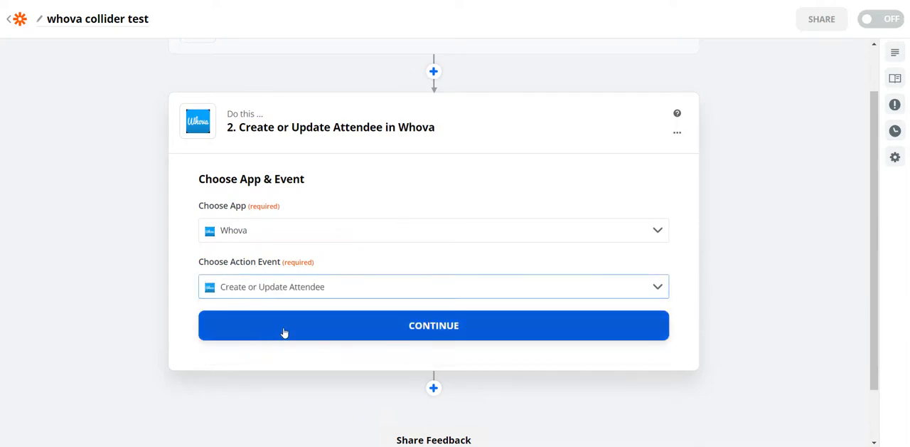
click(433, 328)
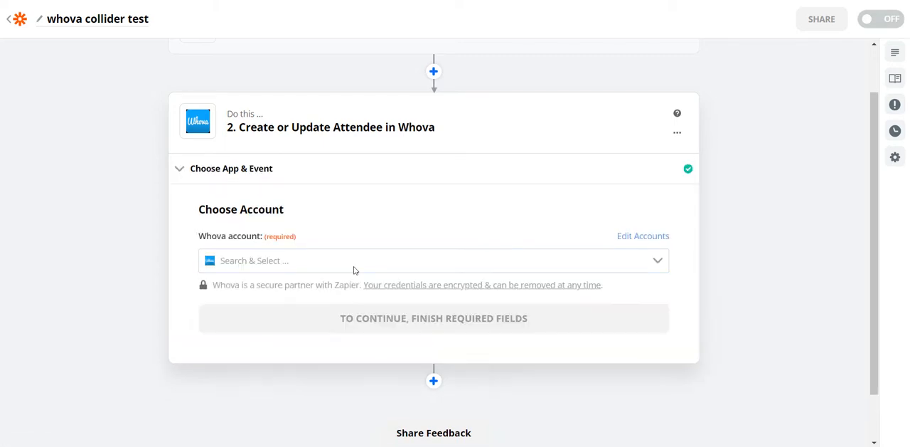
Step: Select the existing saved Whova account for the action and continue to the attendee customization
click(659, 204)
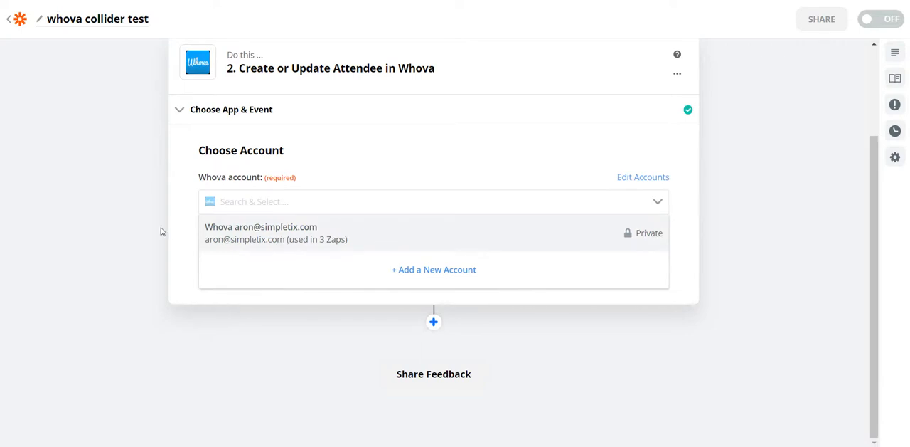
click(105, 220)
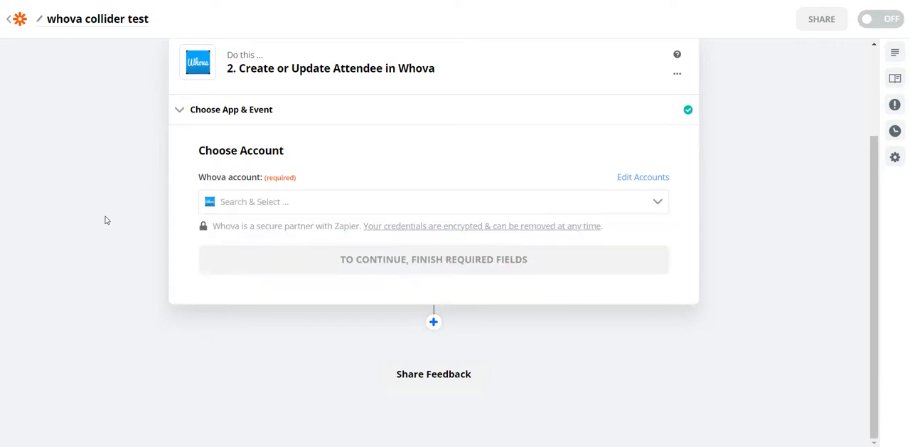
click(665, 202)
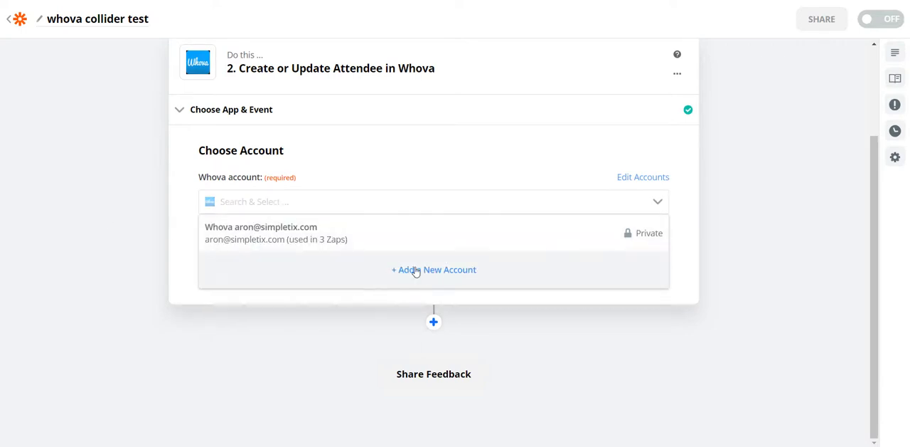
click(273, 239)
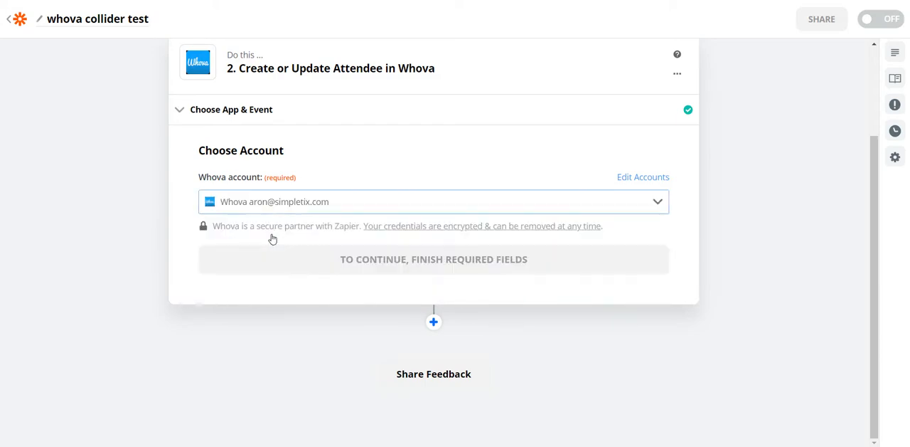
click(416, 261)
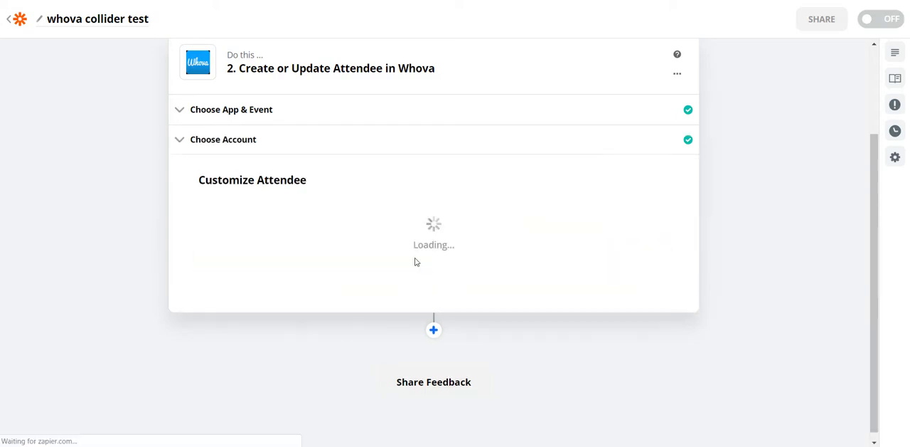
Step: Map Whova's First Name and Last Name fields to the matching First Name and Last Name data from New Attendee in Simpletix
scroll(466, 287, down, 2)
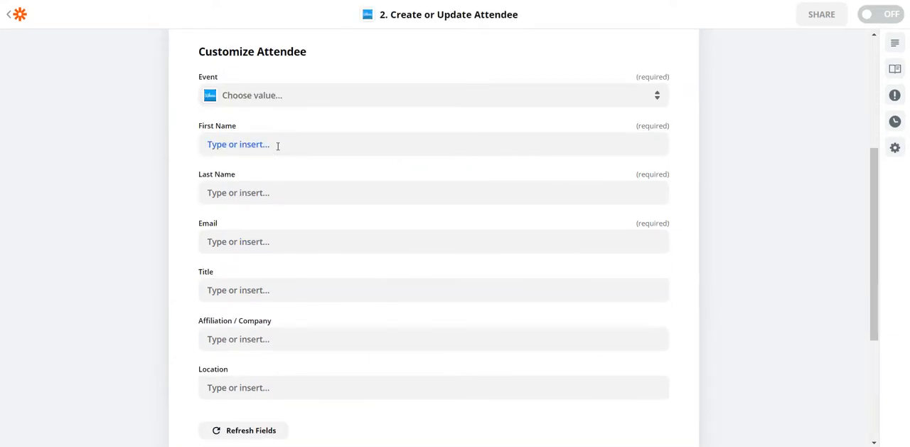
click(278, 145)
click(279, 234)
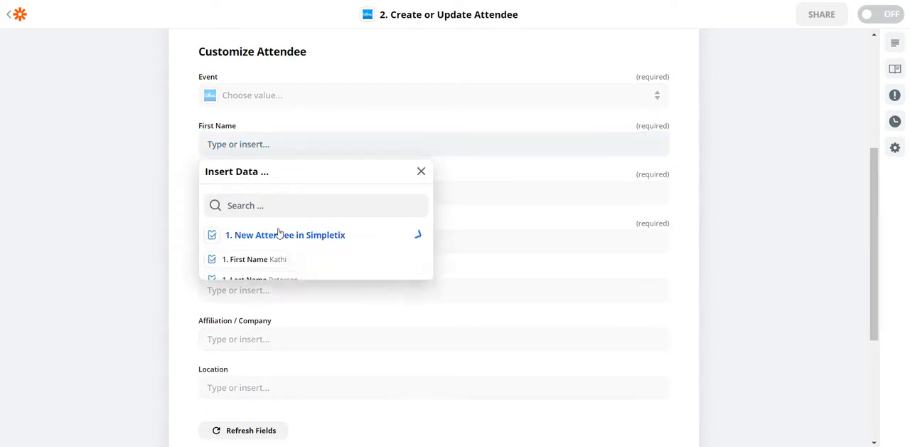
click(249, 258)
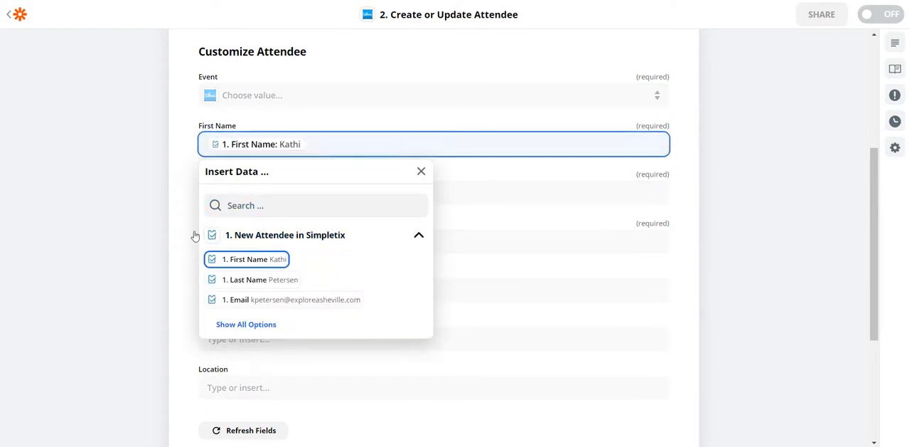
click(152, 217)
click(254, 192)
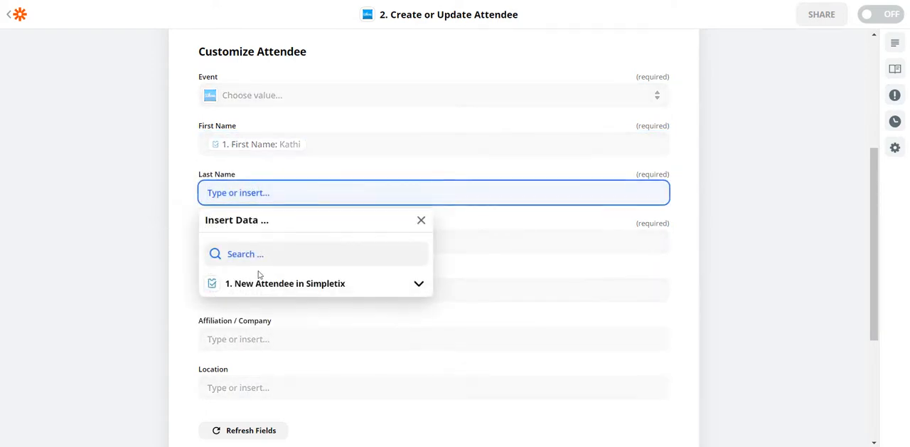
click(277, 283)
click(246, 328)
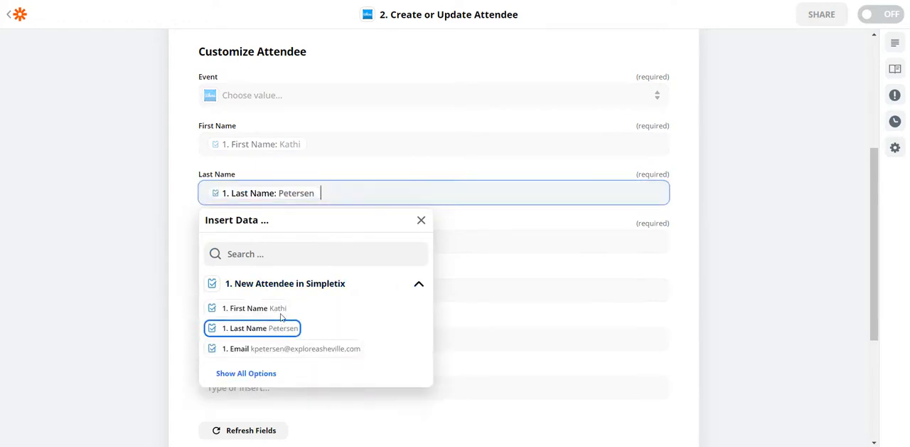
click(99, 225)
Step: Map Whova's Email field to the Email data from New Attendee in Simpletix
click(263, 242)
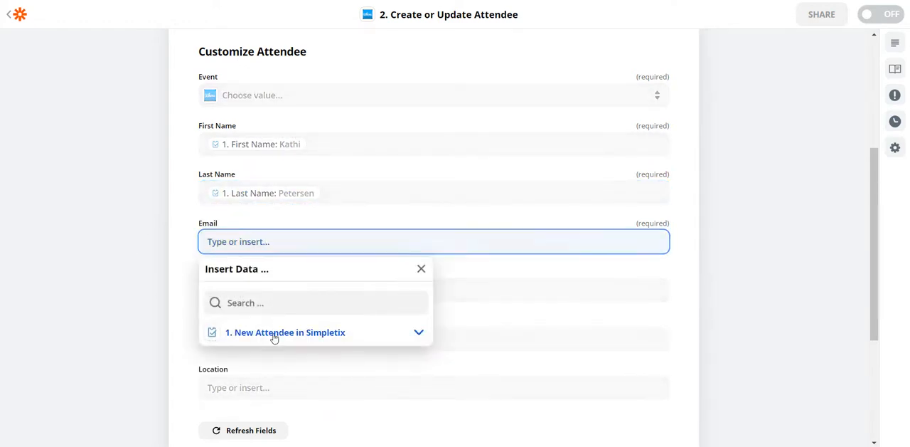
click(274, 336)
click(305, 399)
scroll(111, 298, down, 1)
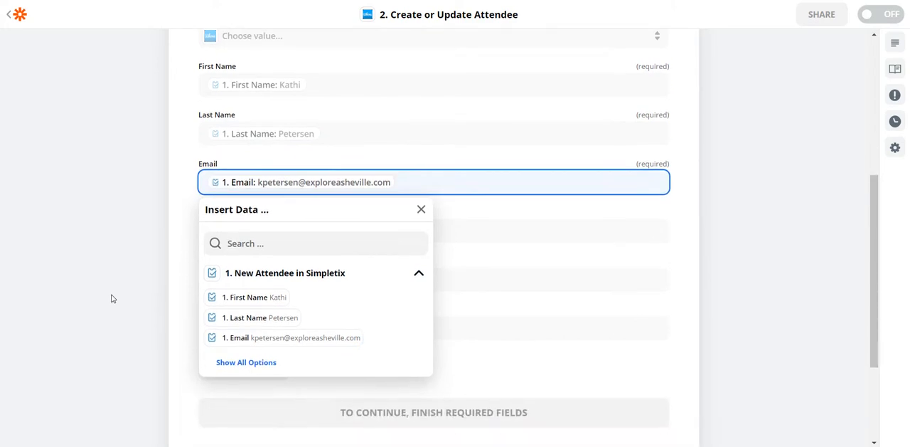
click(122, 220)
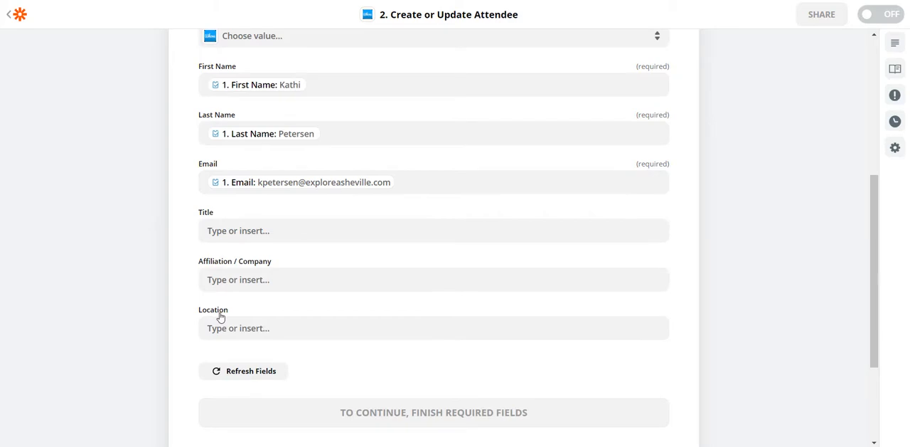
Step: Set the Whova action's event to 2020 Outdoor Economy Conference TEST
scroll(182, 284, up, 2)
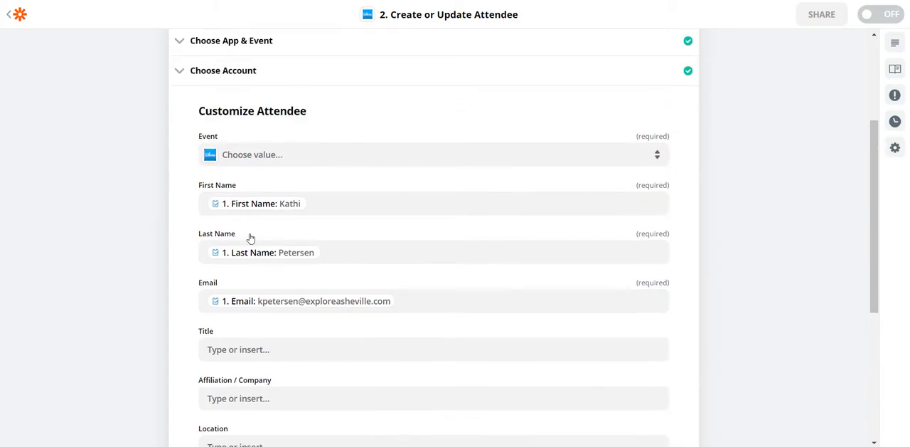
scroll(246, 242, down, 1)
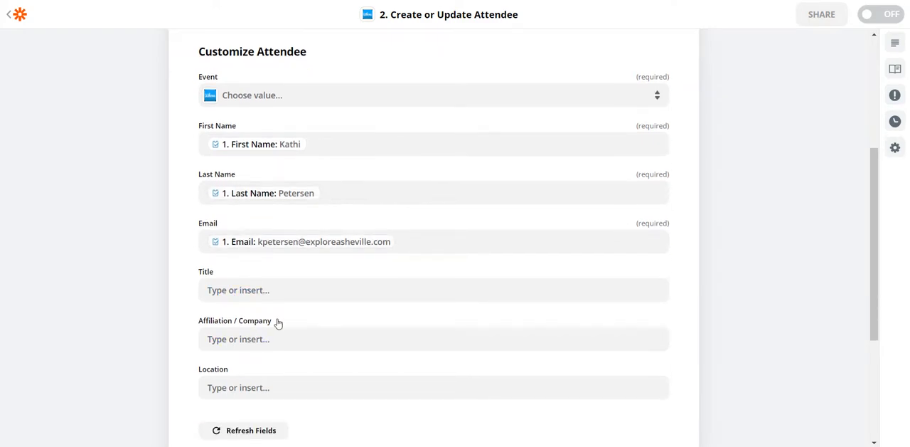
scroll(278, 323, down, 4)
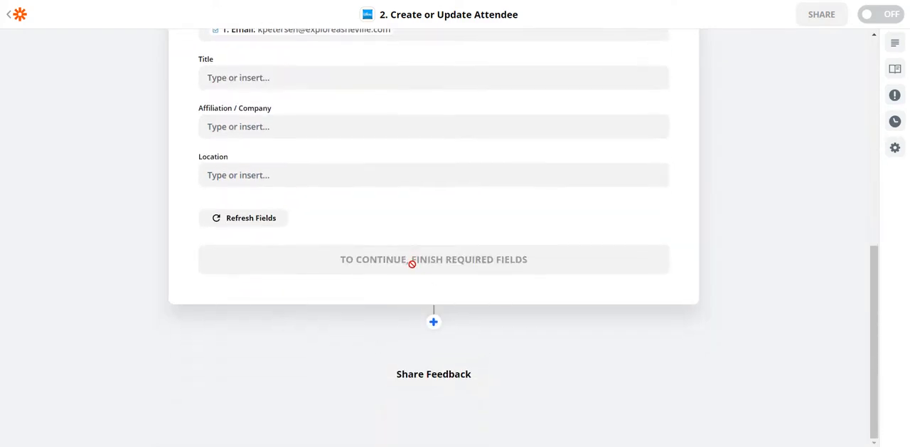
scroll(410, 305, up, 3)
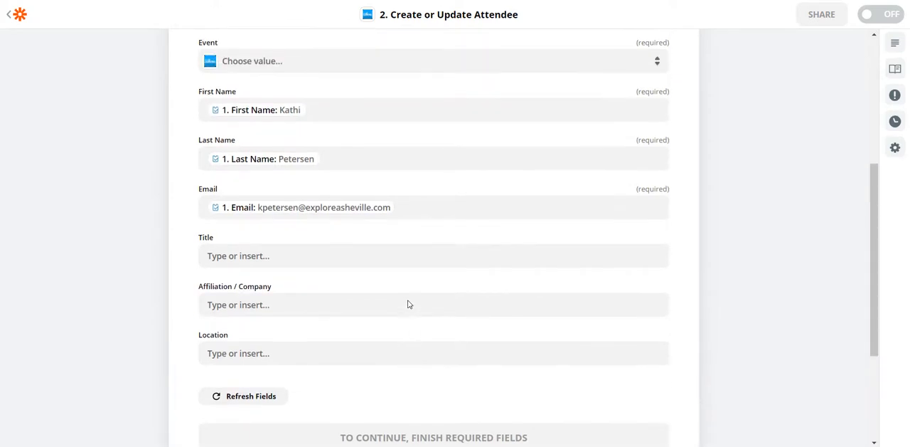
scroll(408, 300, up, 1)
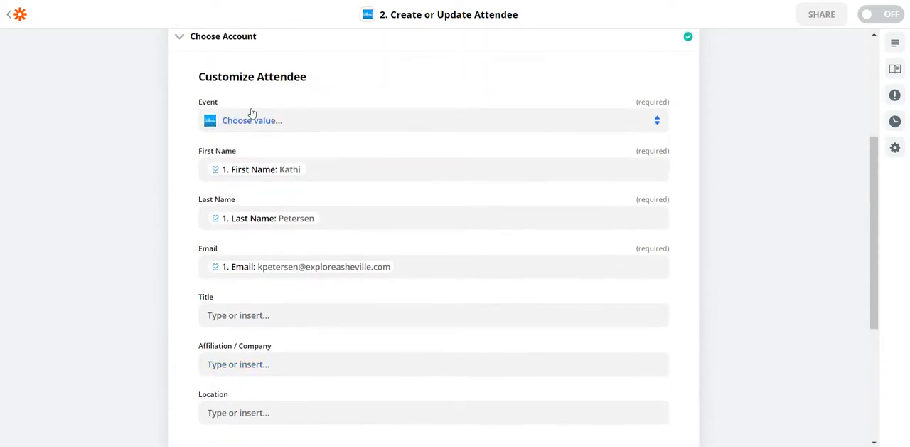
click(273, 123)
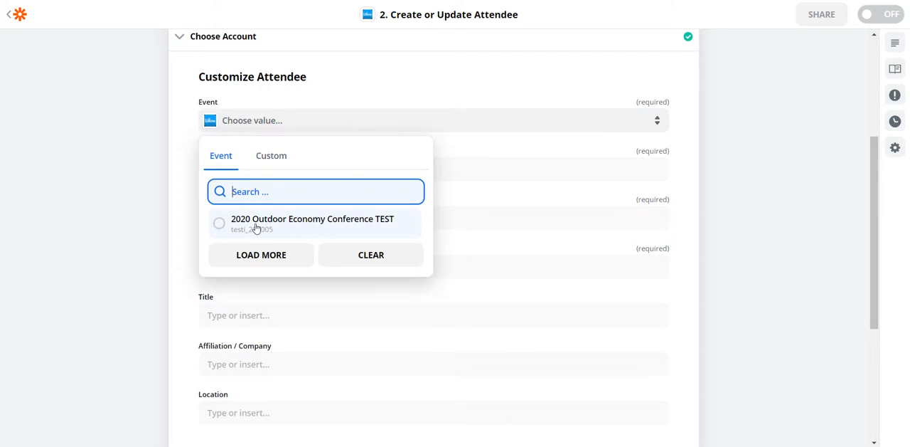
click(256, 227)
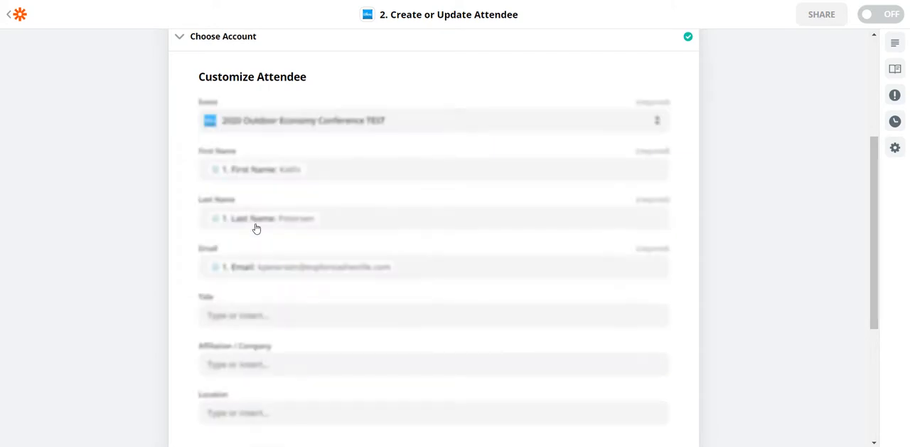
Step: Continue to the send-data stage, test the Whova action with the sample attendee, and finish editing it
scroll(460, 240, down, 5)
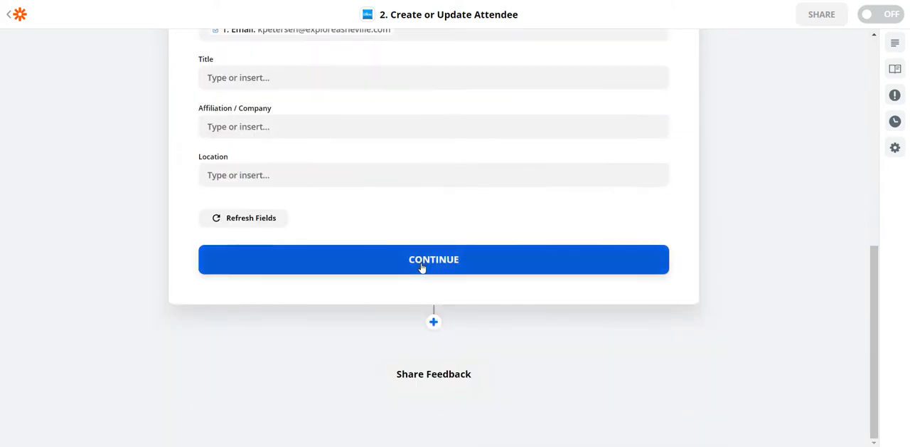
click(422, 261)
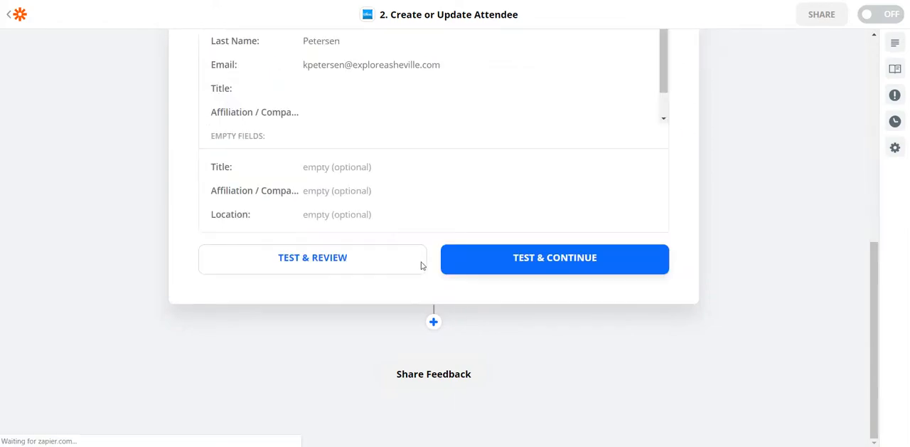
click(507, 268)
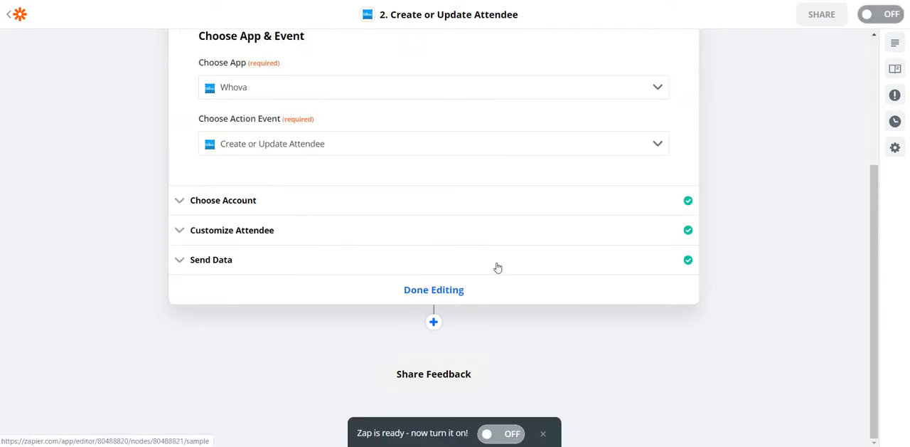
click(444, 293)
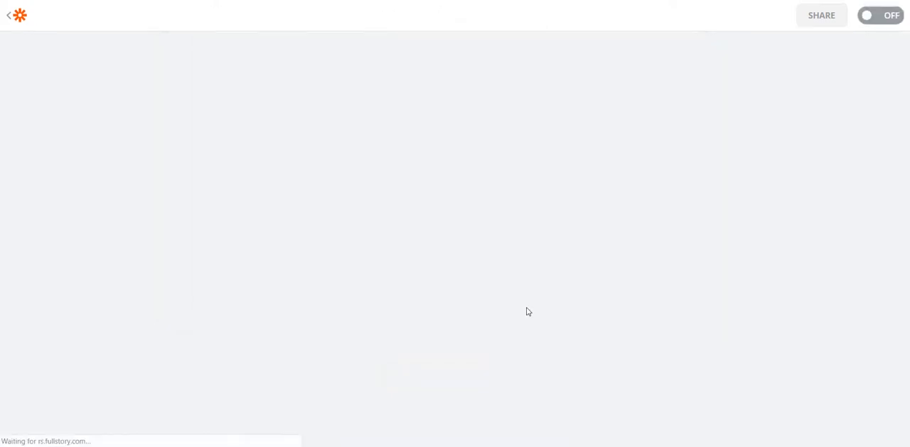
Step: Start an RSVP on the Collider Open House event page for 2 General Admission tickets and proceed to checkout
click(465, 211)
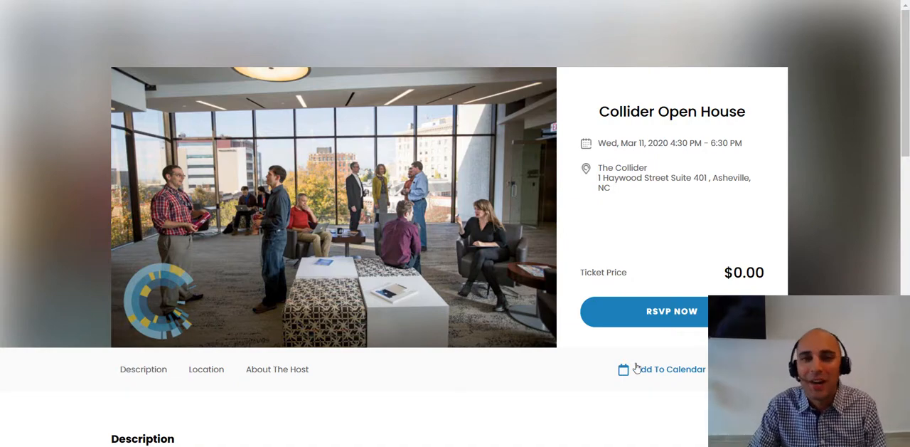
click(652, 313)
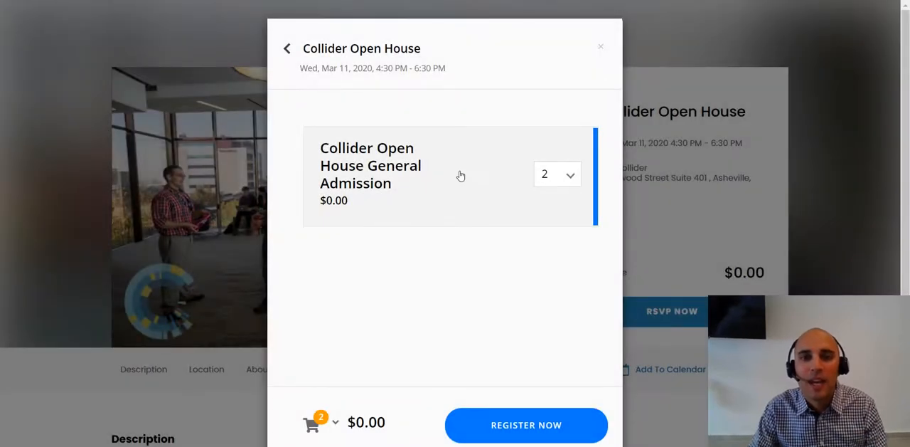
click(511, 421)
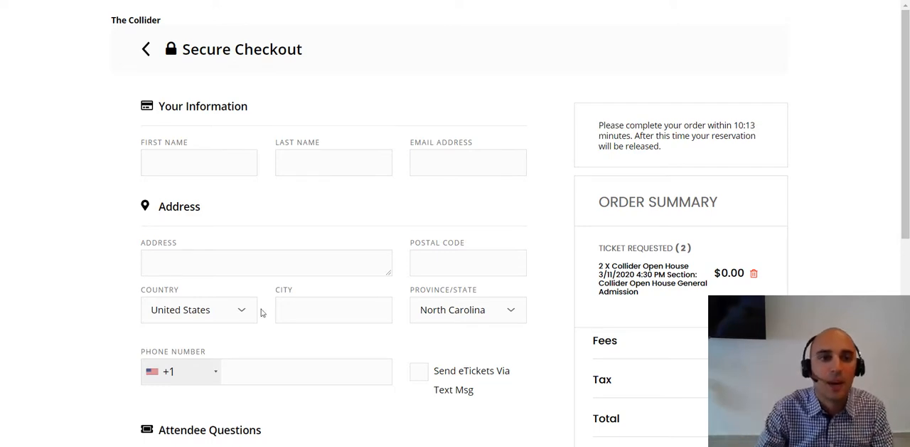
Step: Enter the buyer's first name, last name and e-mail at checkout, filling the address and phone number from the saved contact details
click(174, 161)
text(Bup)
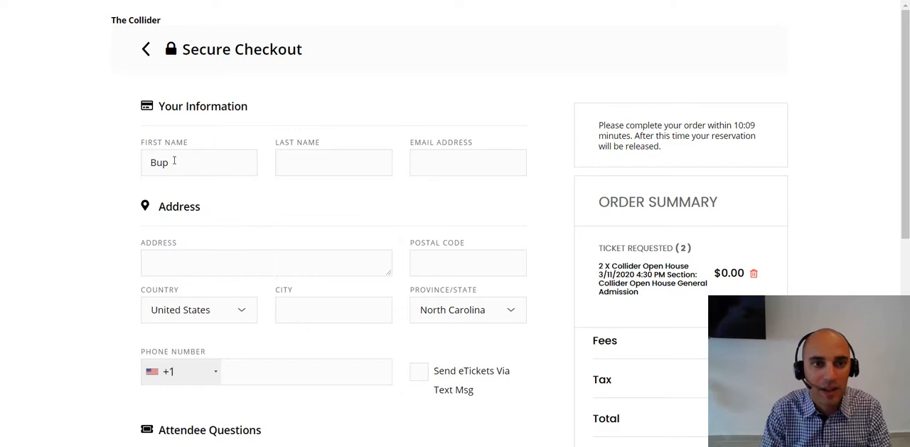
key(BackSpace)
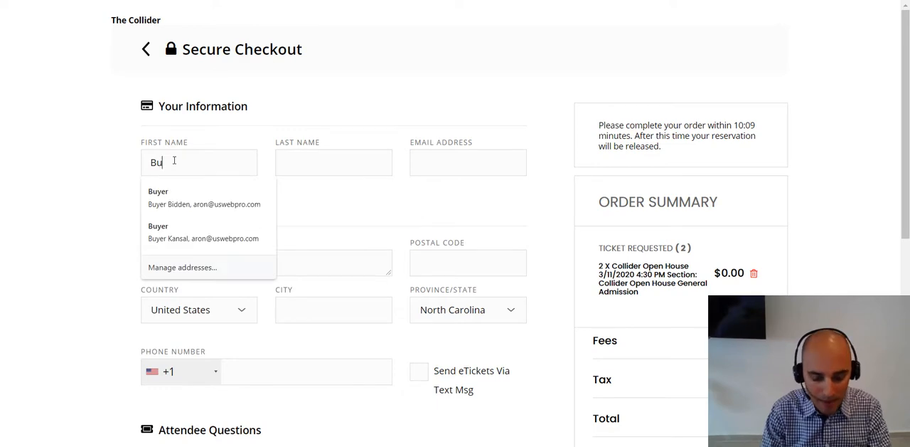
text(yer)
key(Tab)
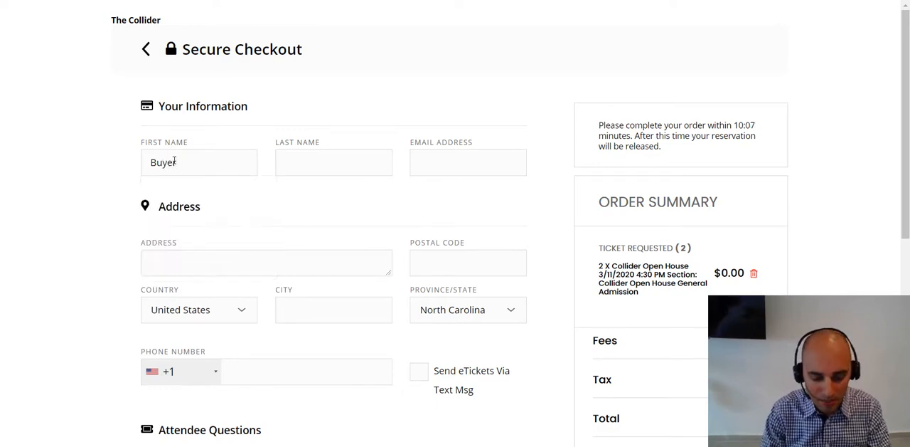
text(Test)
key(Tab)
text(a)
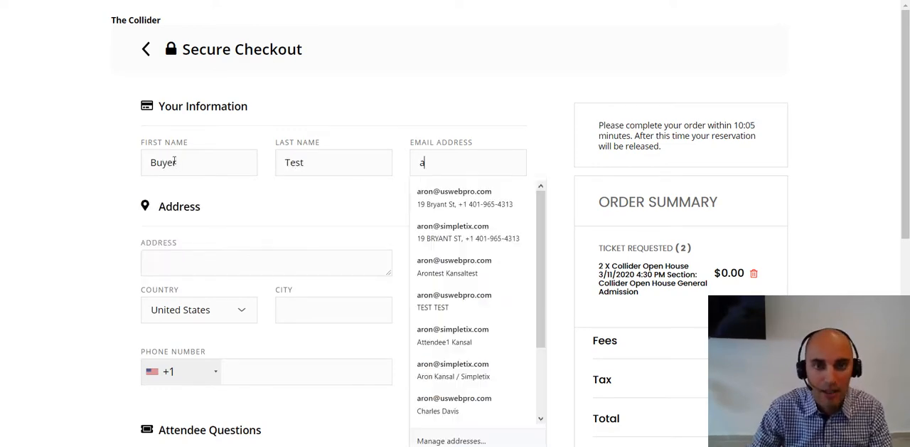
click(443, 203)
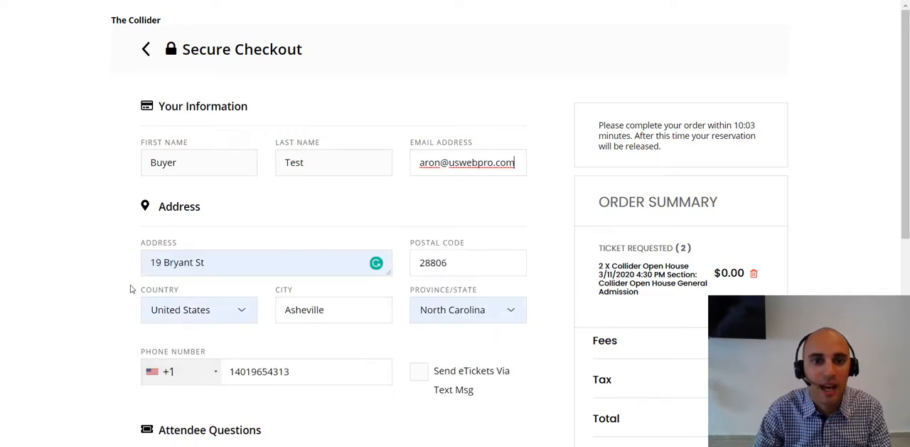
Step: Enter the first participant's first name, last name and e-mail address in the attendee questions
scroll(130, 288, down, 5)
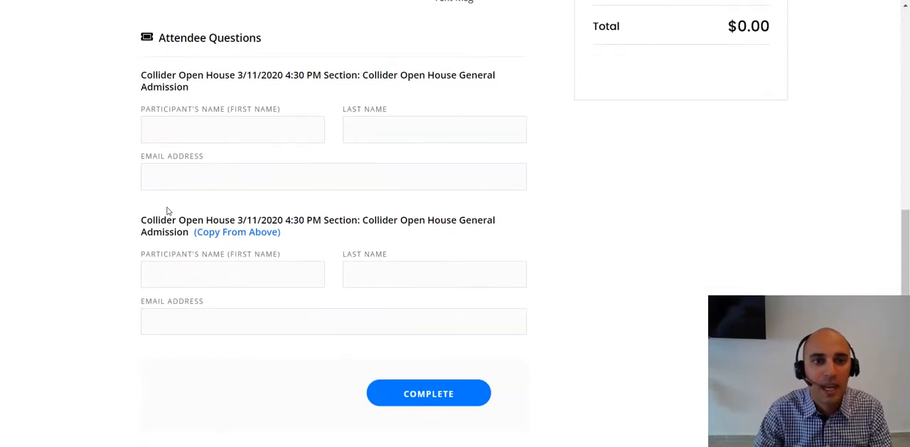
click(186, 126)
key(Escape)
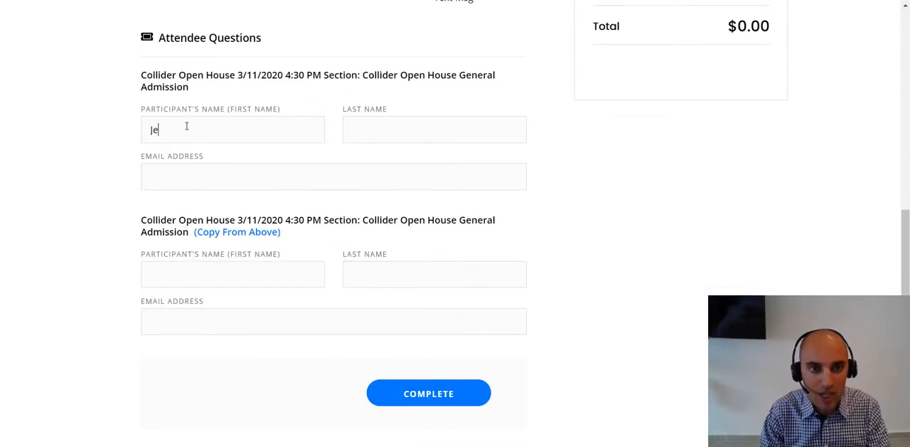
text(Jenn)
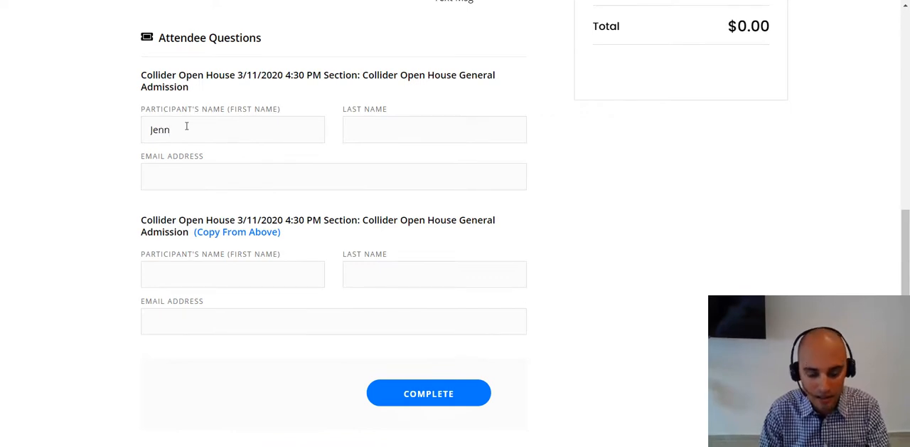
text(y)
text(Sam)
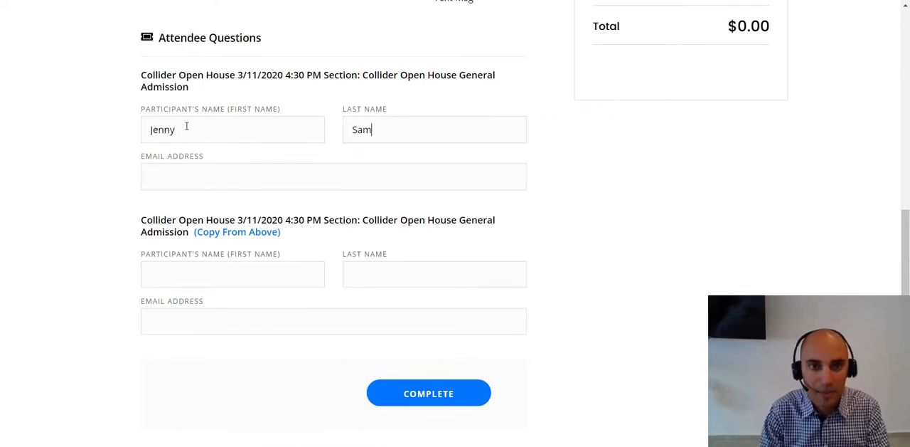
text(ples)
key(Tab)
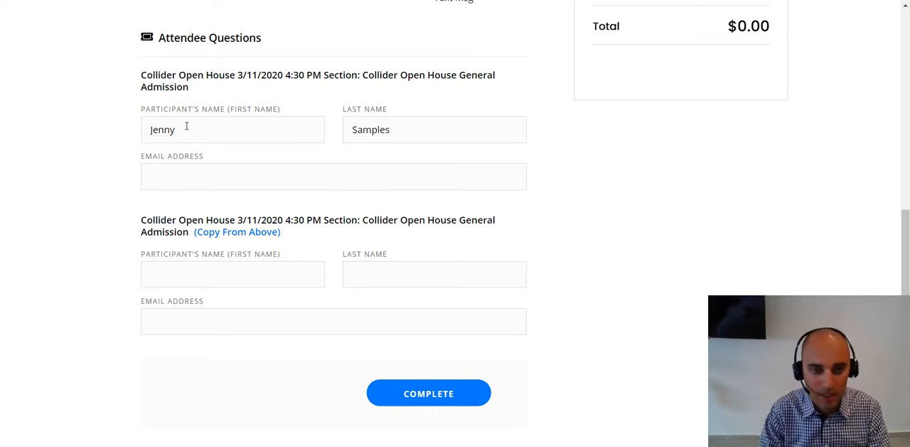
text(jeen)
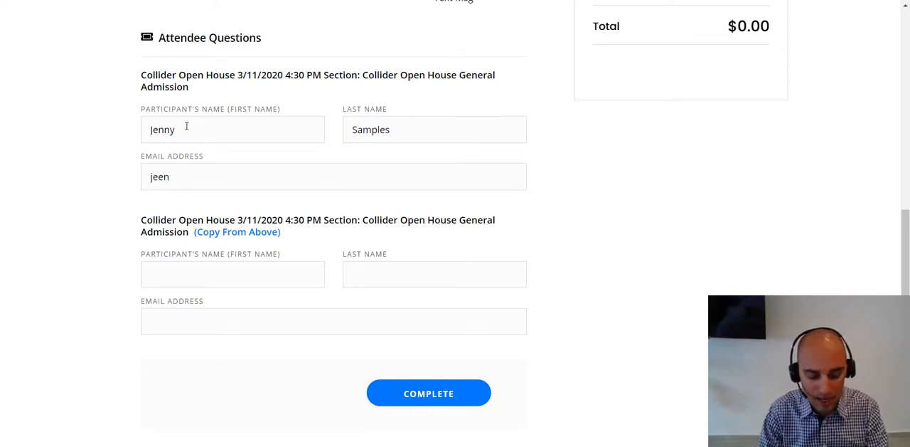
text(@ssds.om)
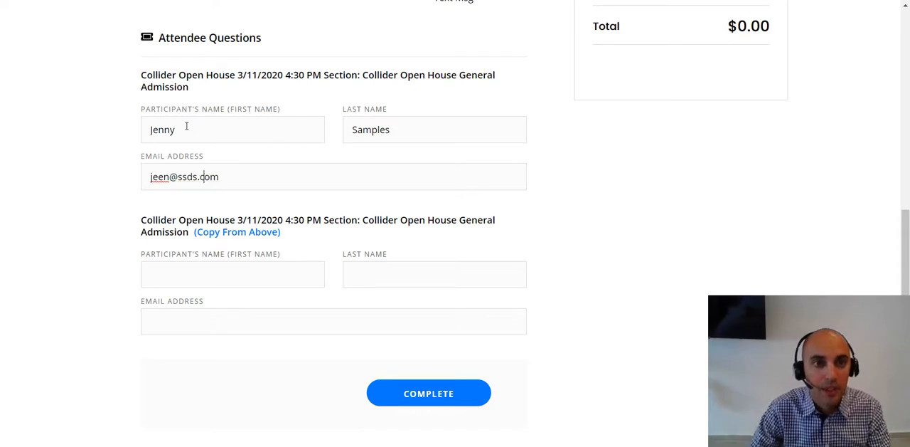
Step: Enter the second participant's first name, last name and e-mail address for the other General Admission ticket
click(188, 269)
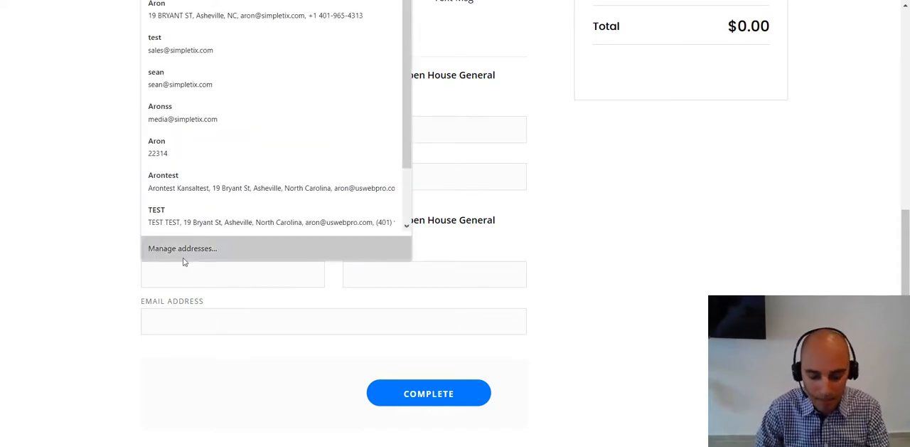
text(Peter)
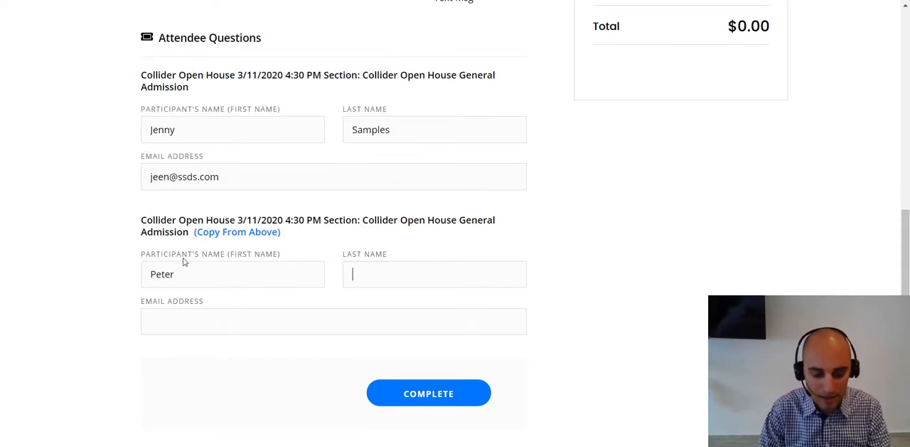
key(Tab)
text(Samples)
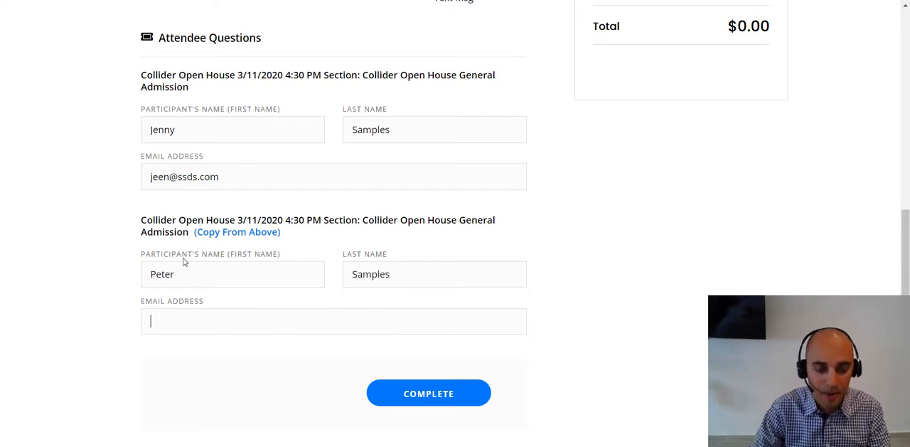
key(Tab)
text(dsds@sdsda.co)
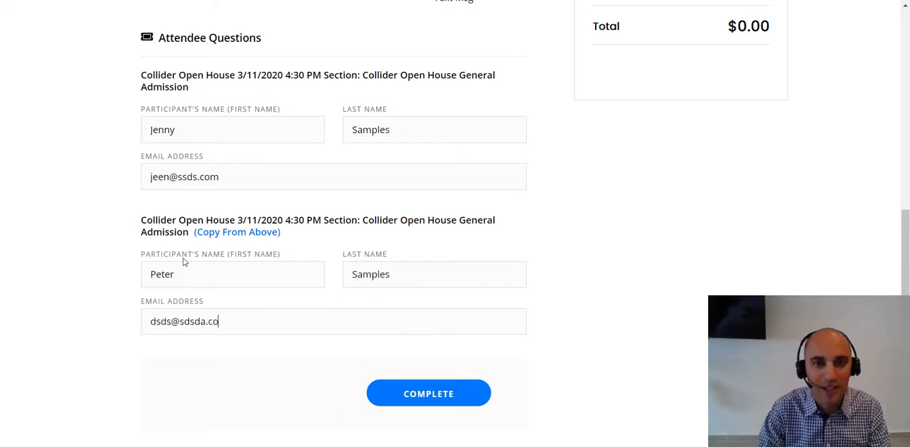
text(m)
Step: Review the buyer and attendee details at checkout and complete the Collider Open House order
scroll(351, 278, up, 3)
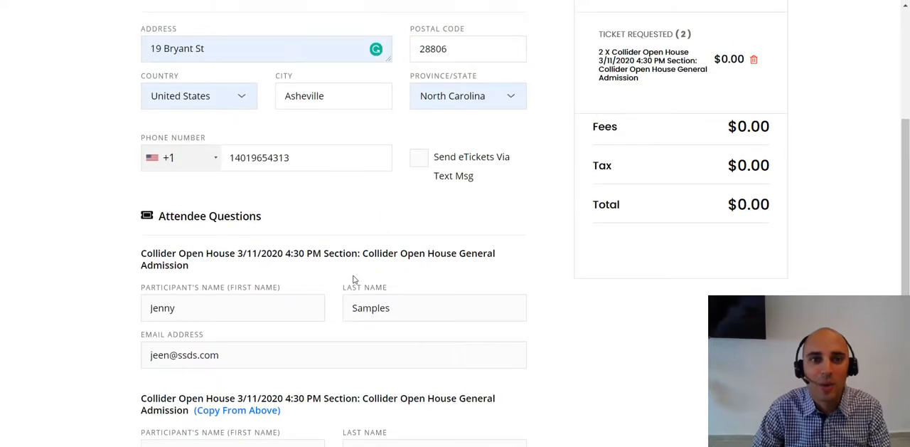
scroll(354, 279, up, 2)
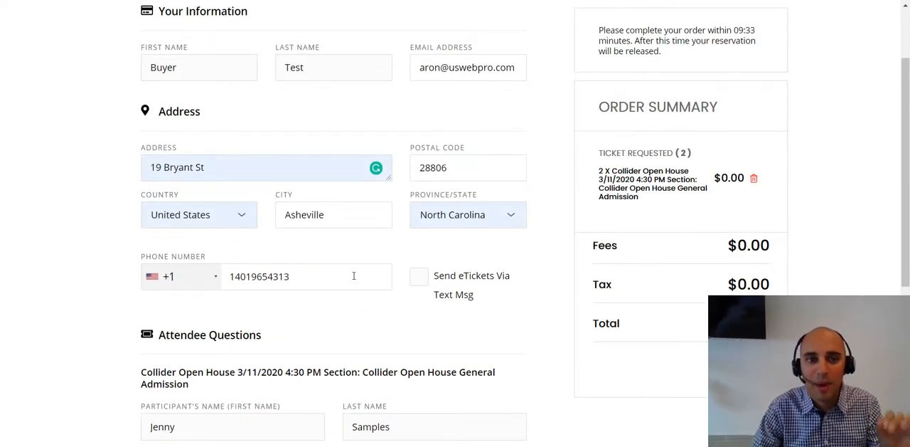
scroll(354, 276, down, 5)
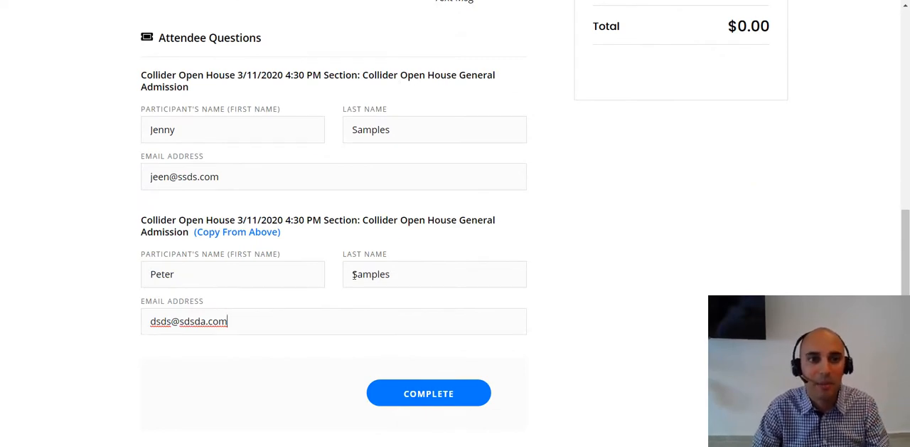
click(442, 395)
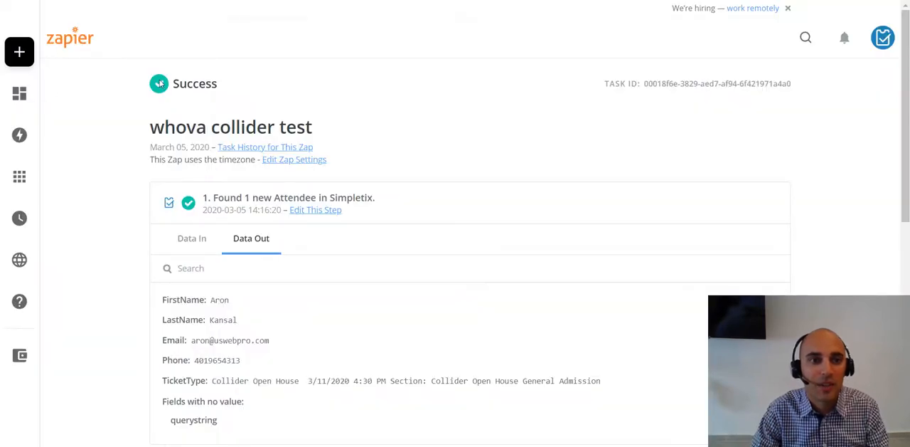
Step: Switch to Zapier, open the task history of "whova collider test", and check the attendee data sent to Whova in the two newest runs
click(265, 146)
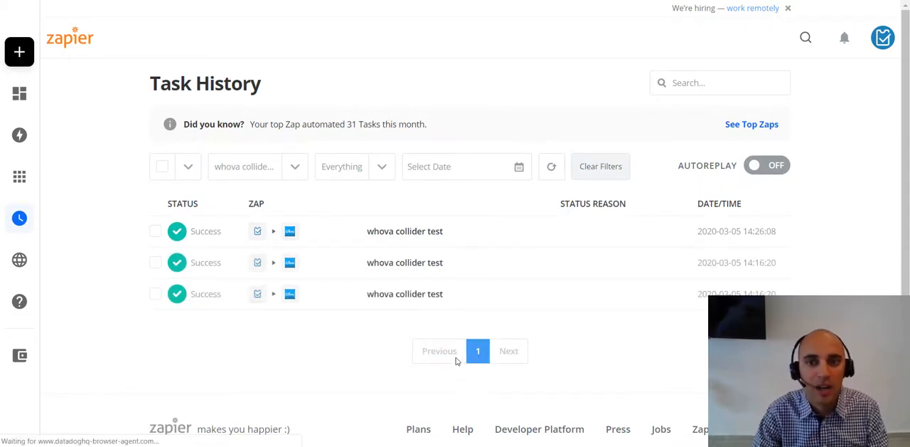
click(369, 259)
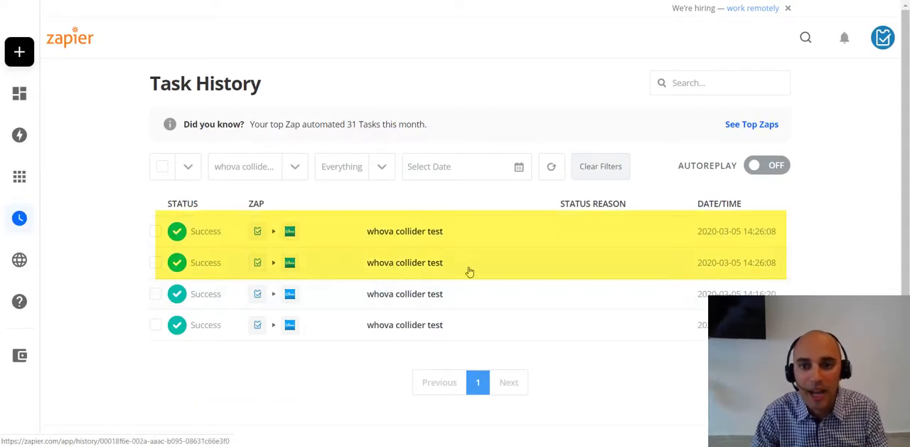
click(396, 236)
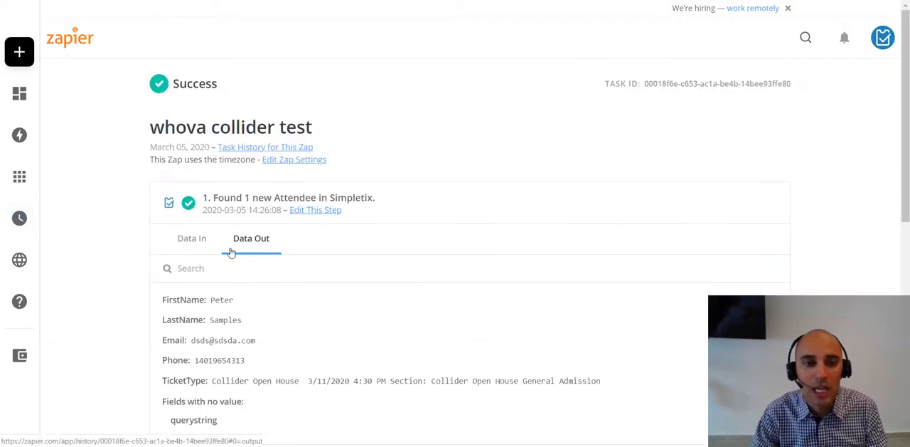
scroll(231, 253, down, 3)
scroll(231, 253, down, 2)
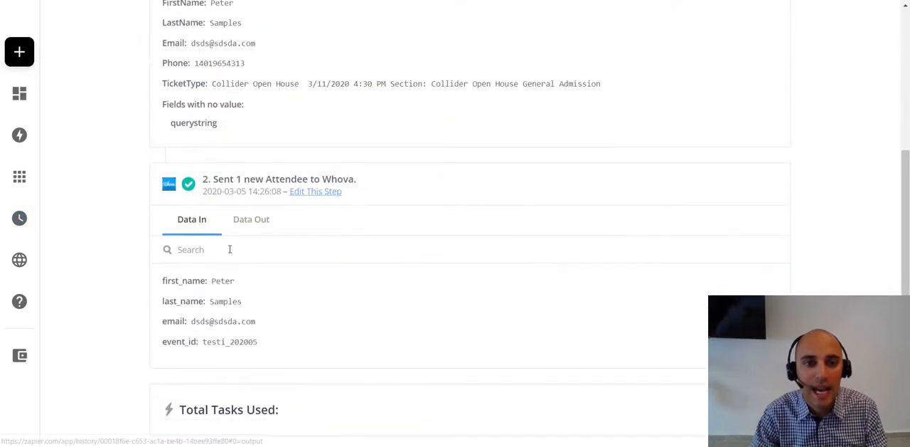
right_click(331, 163)
click(354, 170)
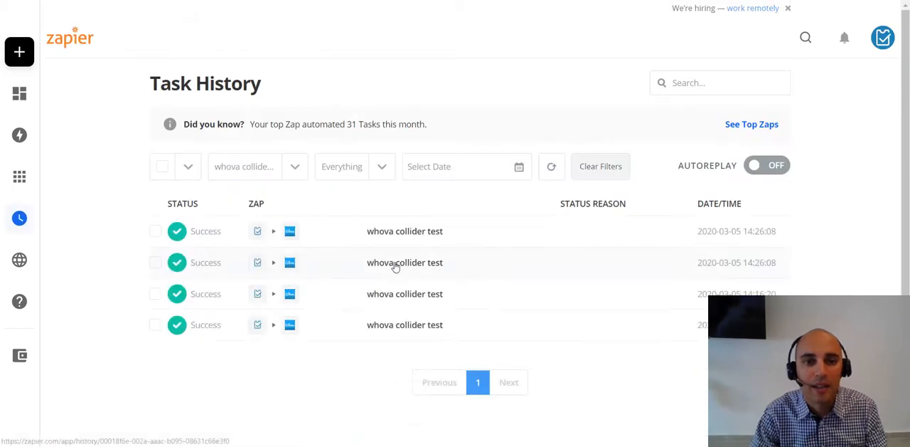
click(370, 263)
scroll(311, 260, down, 5)
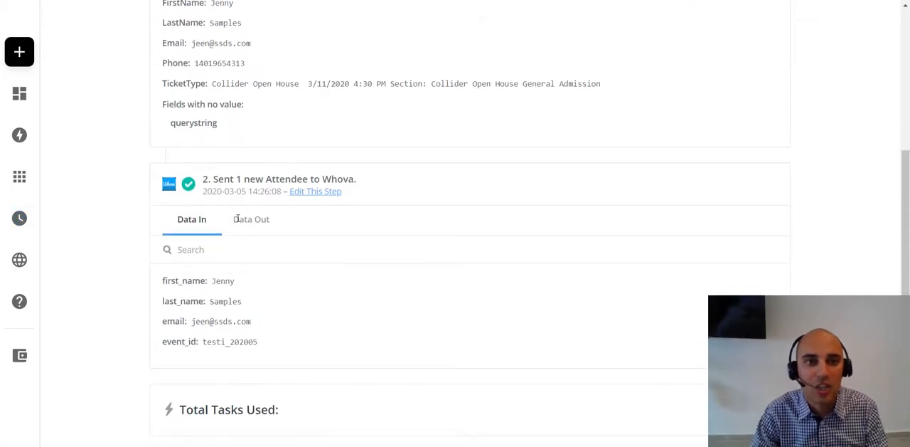
Step: Switch to Whova and reload the attendee list of 2020 Outdoor Economy Conference TEST
click(348, 0)
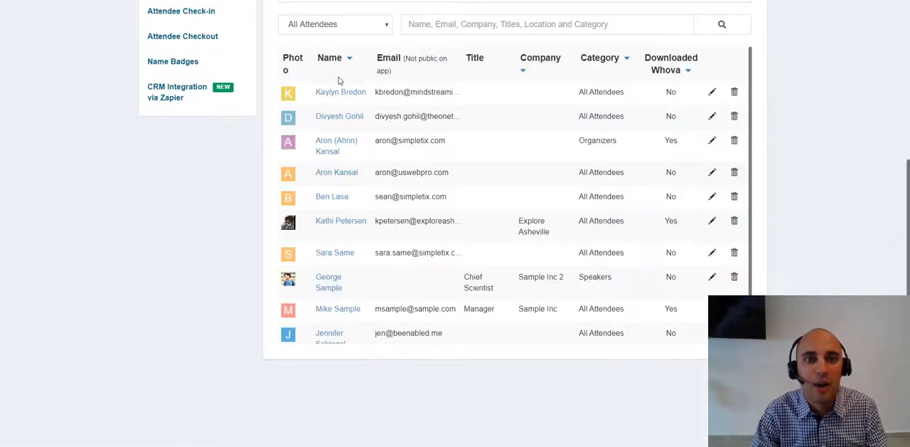
scroll(340, 80, up, 3)
scroll(351, 84, up, 1)
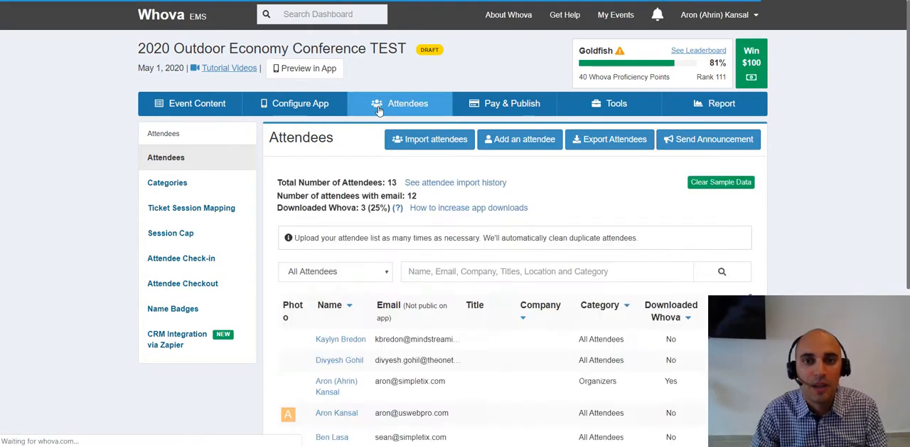
scroll(391, 118, down, 4)
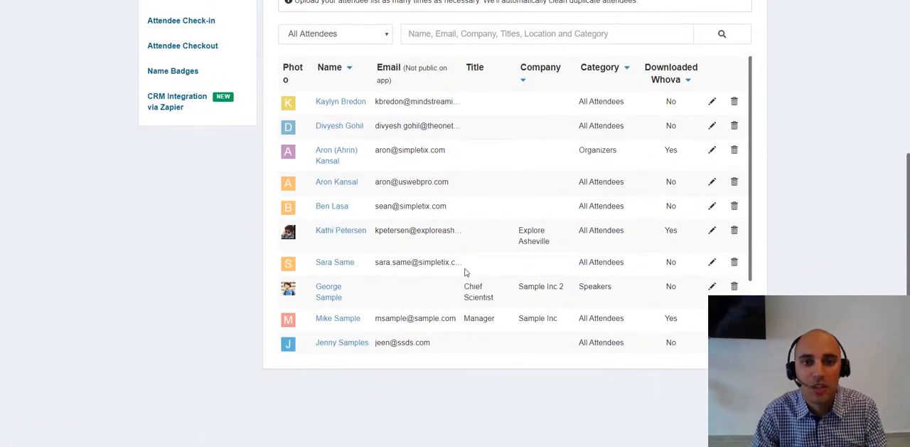
Step: Find the second test participant by first name on the Attendees page and highlight both test registrations in the list
key(ctrl+f)
text(peter)
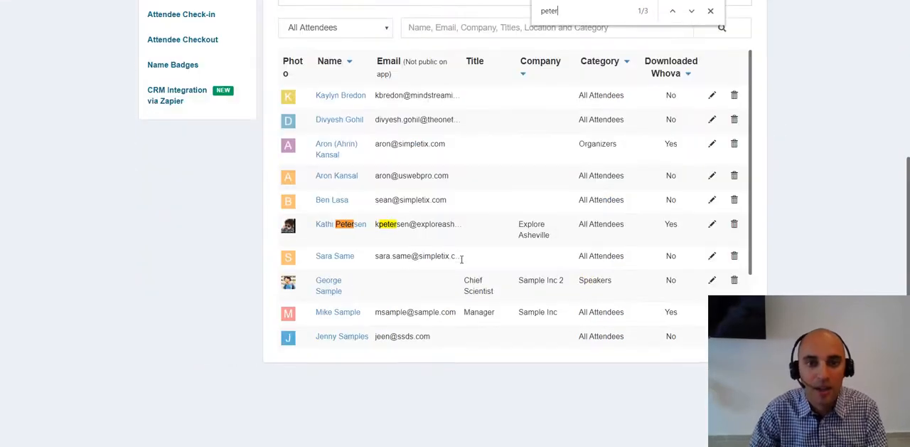
key(Return)
key(Return)
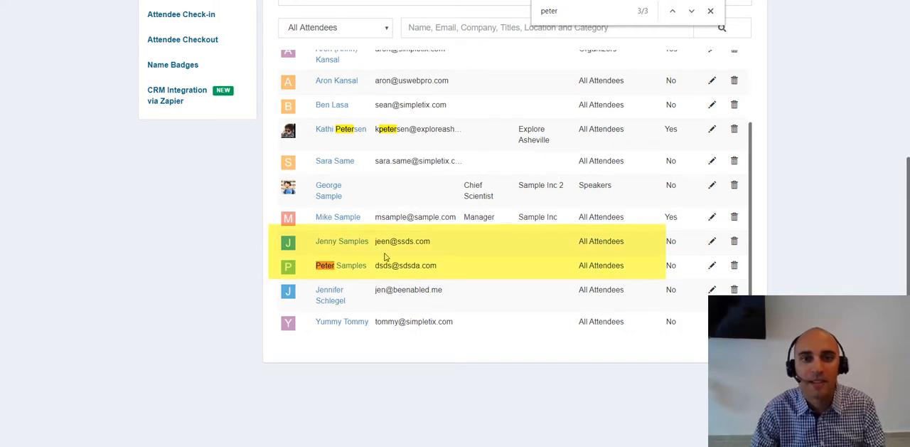
drag(390, 239, 407, 263)
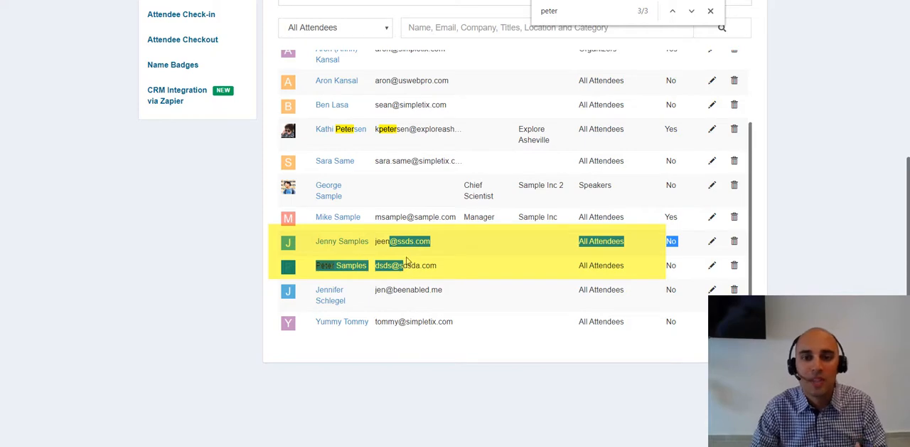